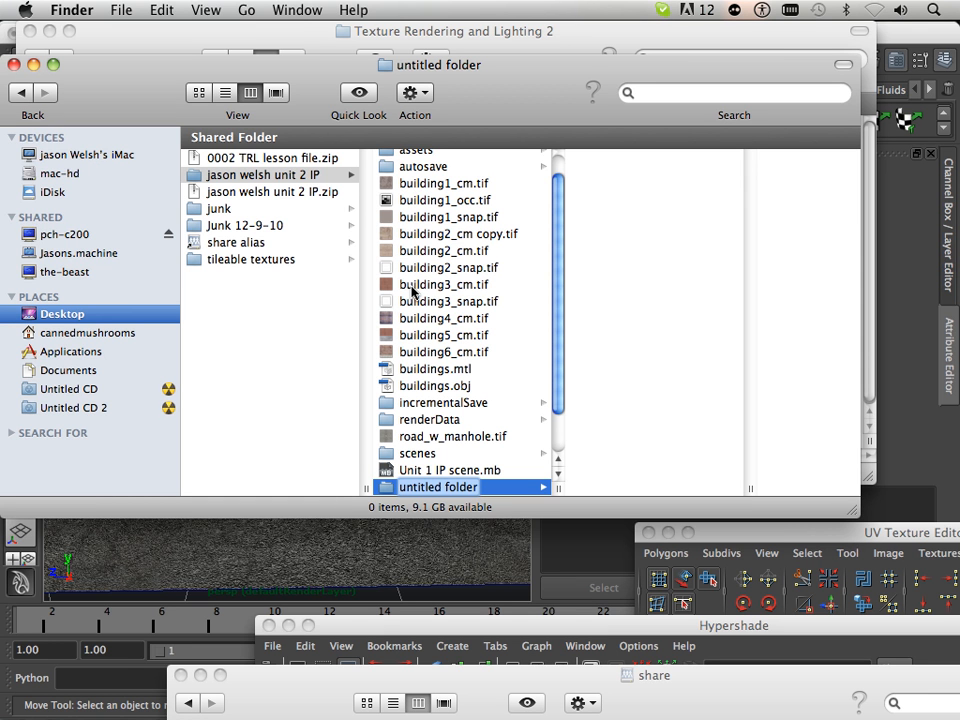
Name the new folder "building cm" and move it out of the unit 2 IP folder onto the Desktop
text(buildi)
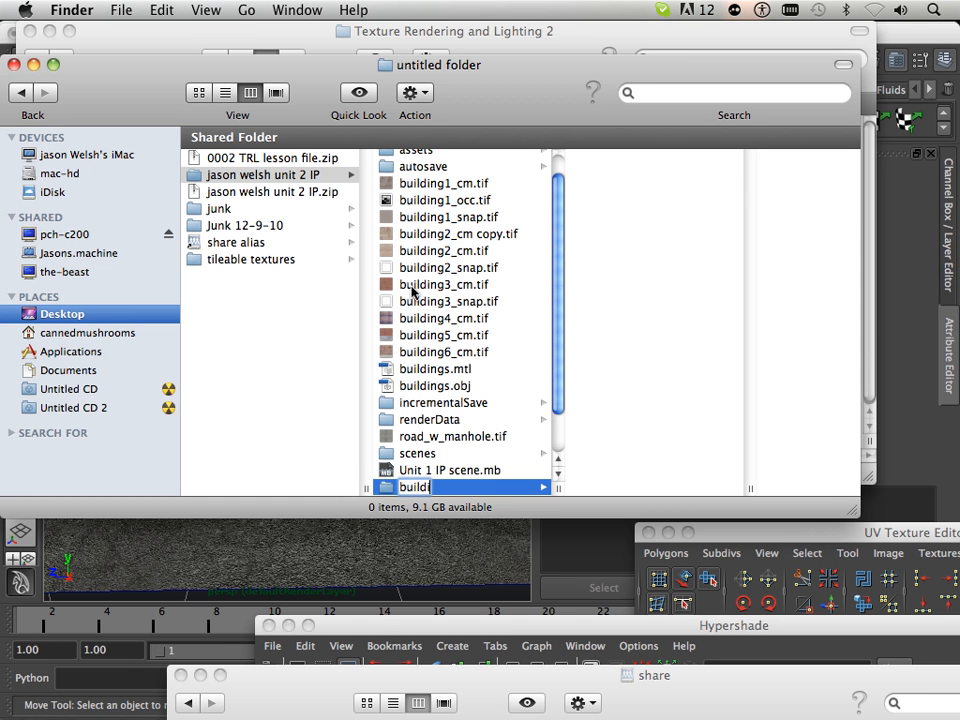
text(ng cm)
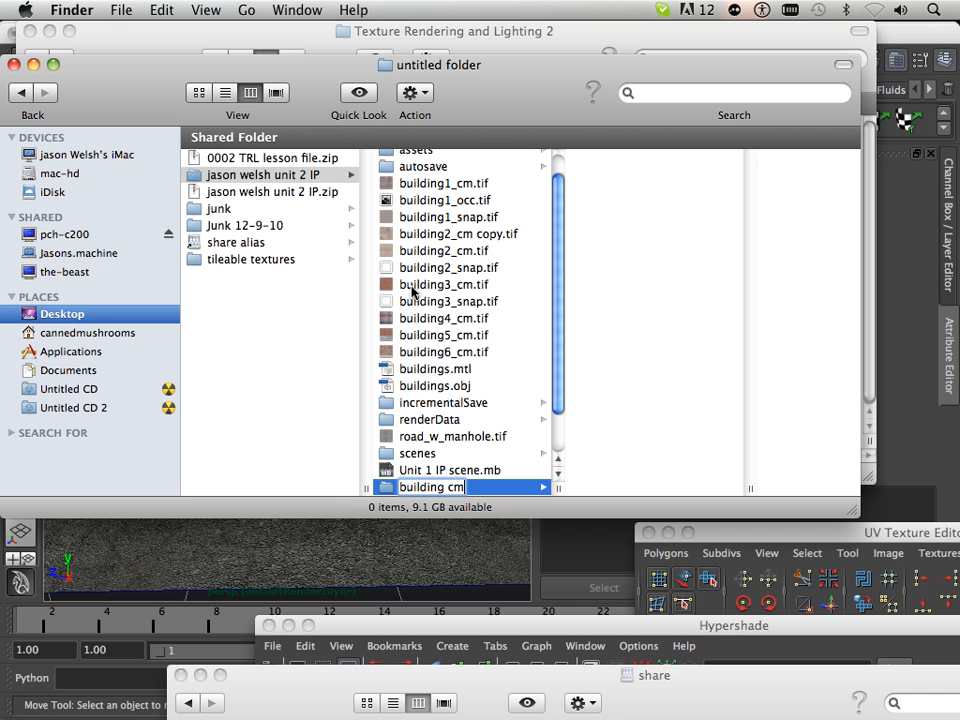
click(490, 469)
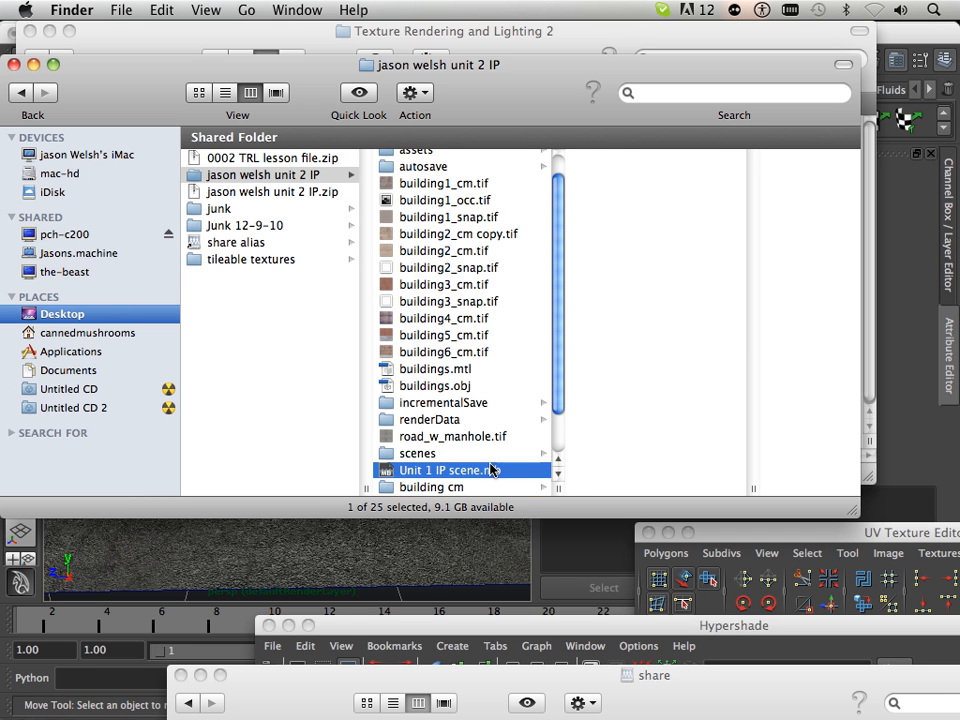
click(455, 488)
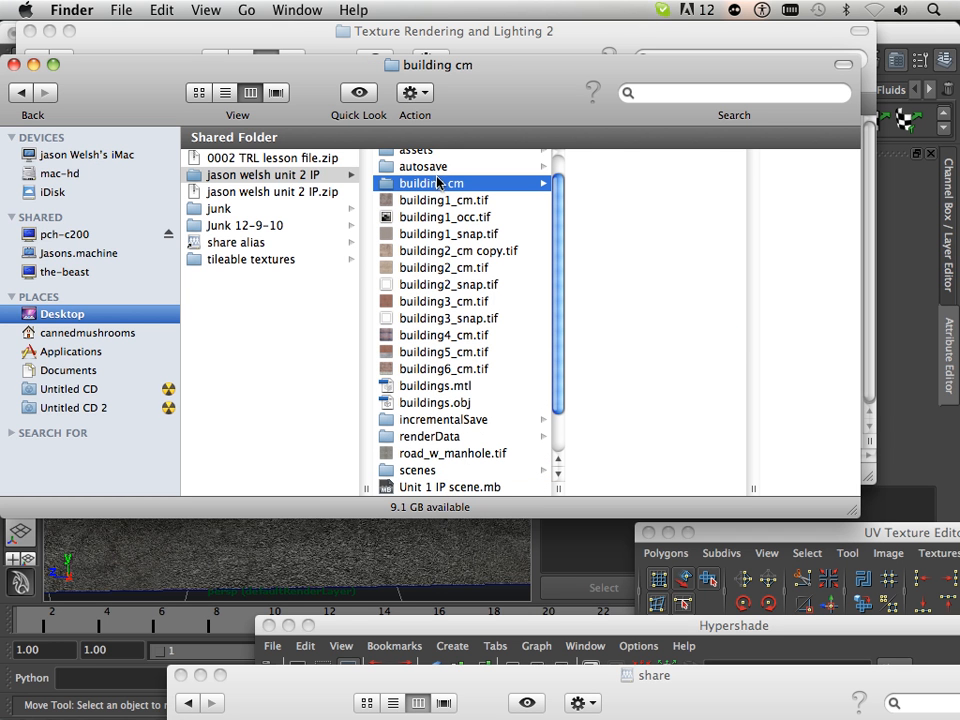
drag(497, 184, 279, 328)
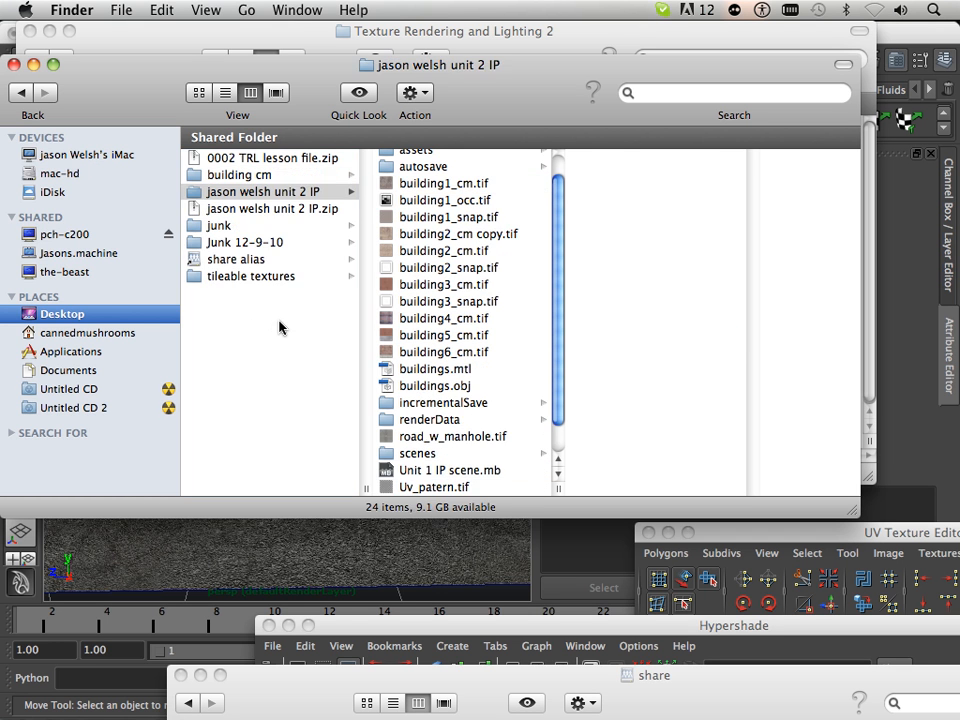
click(265, 176)
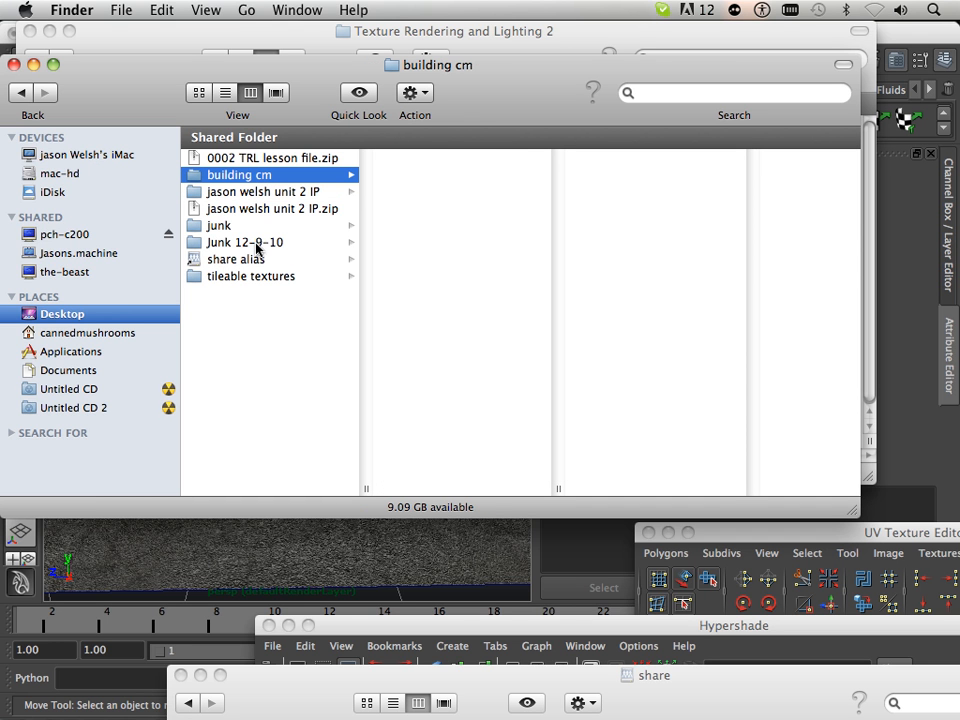
Copy building1_cm, building2_cm copy and building3_cm through building6_cm TIFFs from the unit 2 IP folder into the building cm folder
click(276, 192)
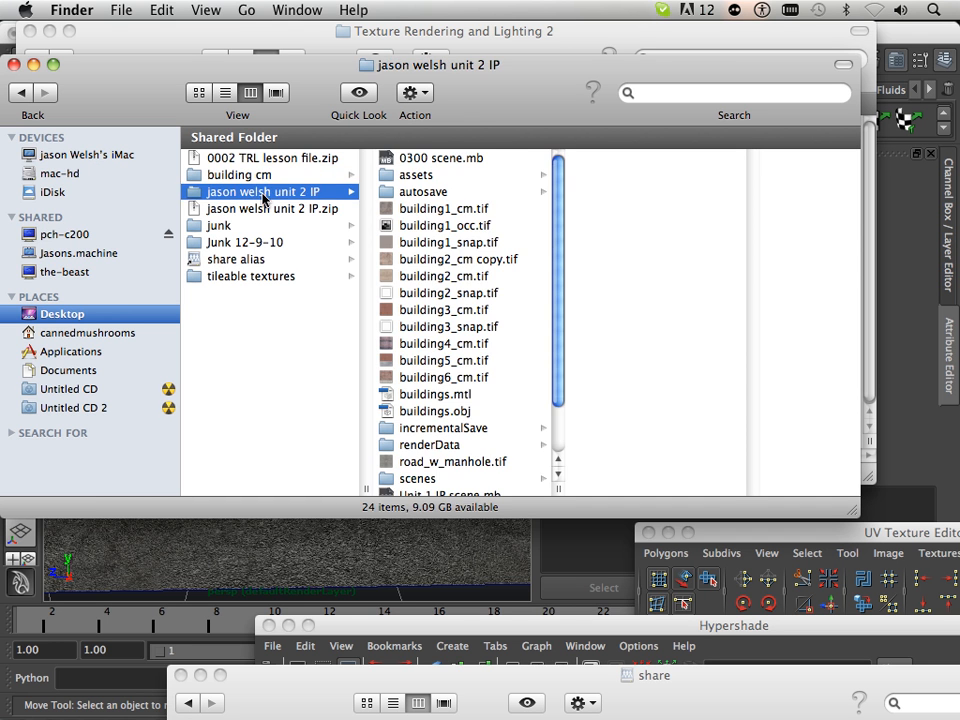
click(443, 208)
super+click(458, 259)
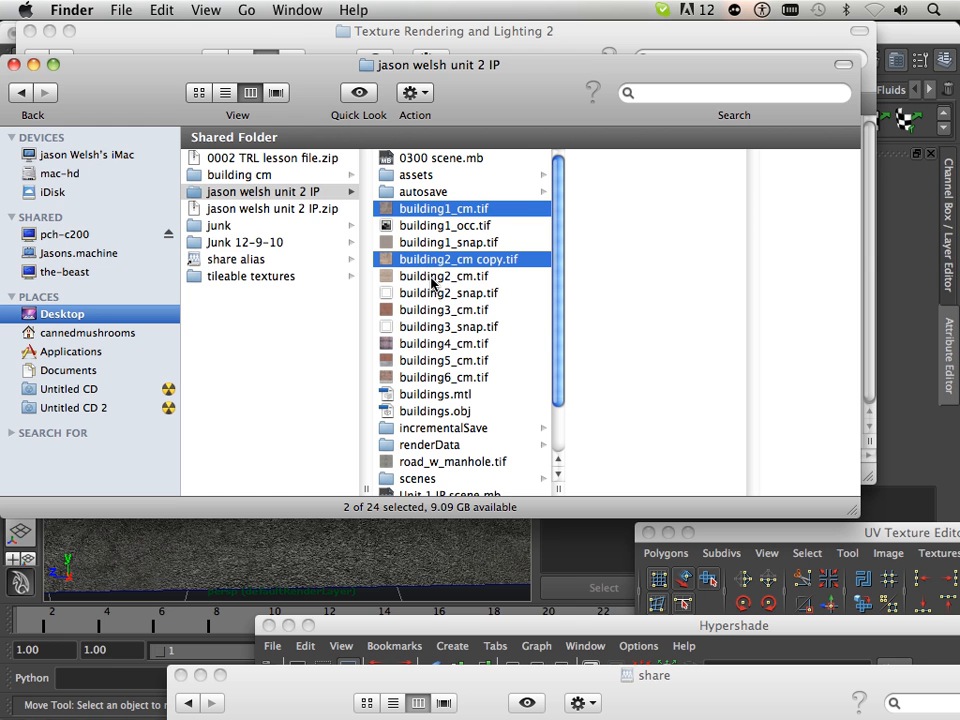
super+click(433, 311)
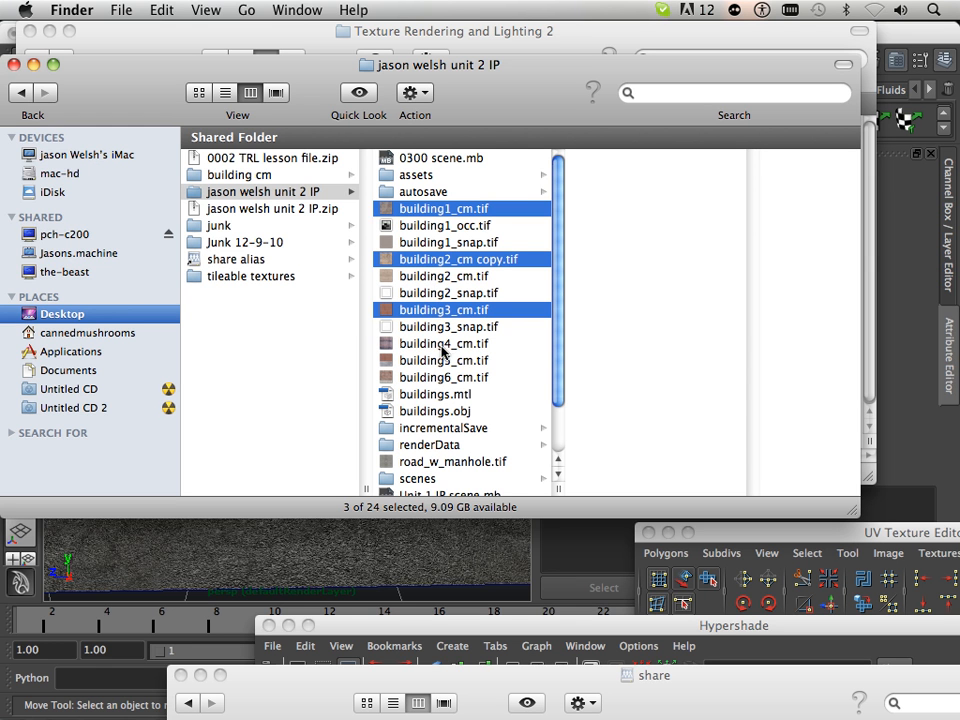
super+click(446, 345)
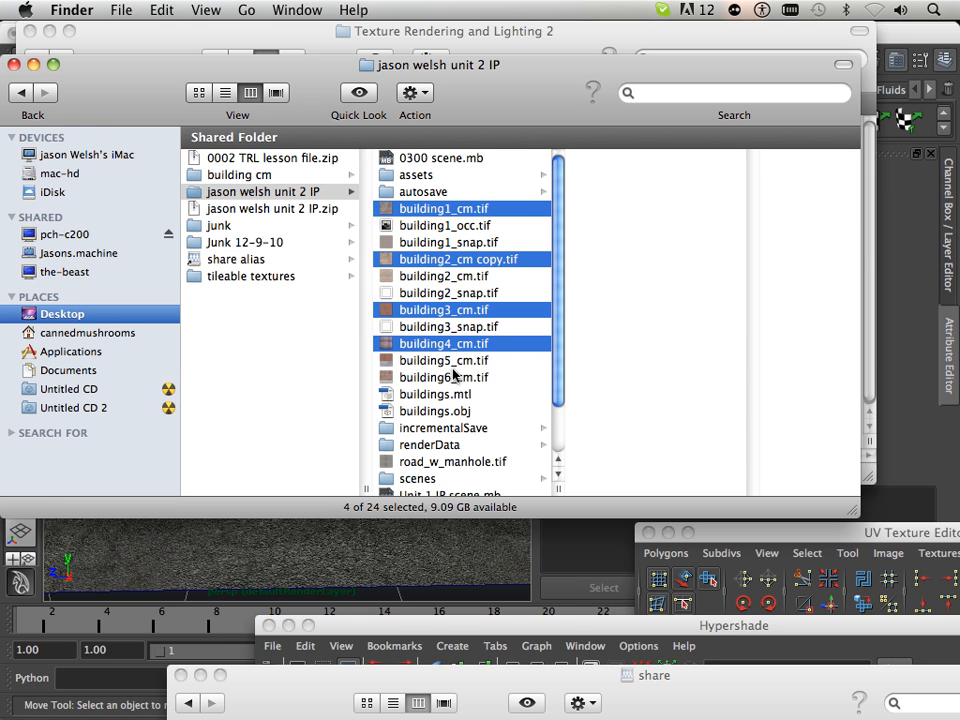
super+click(450, 362)
super+click(453, 380)
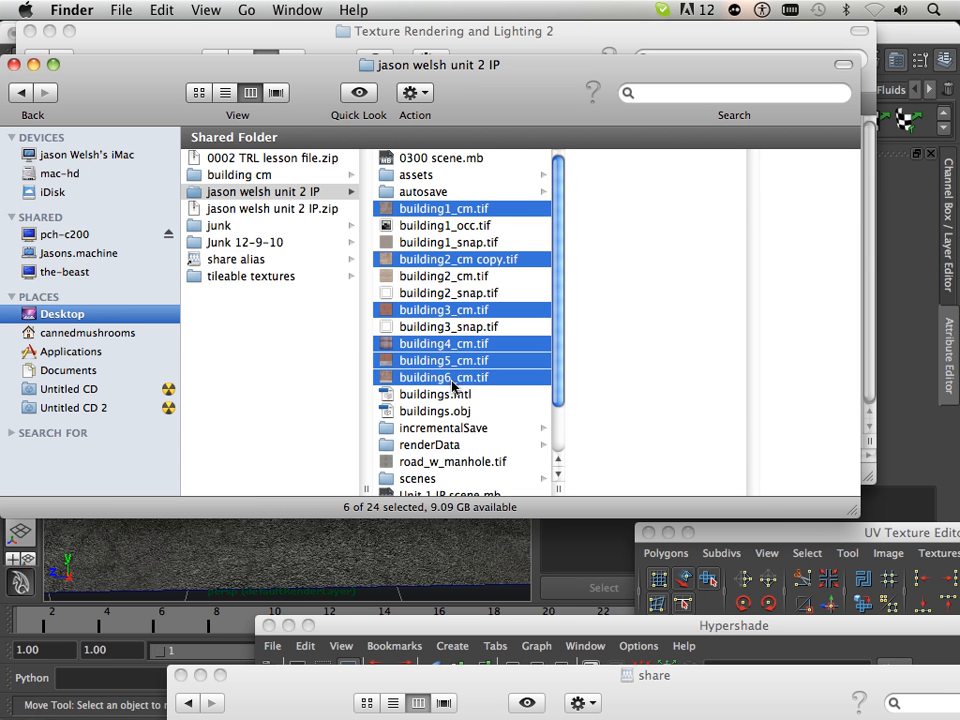
click(279, 177)
right_click(445, 285)
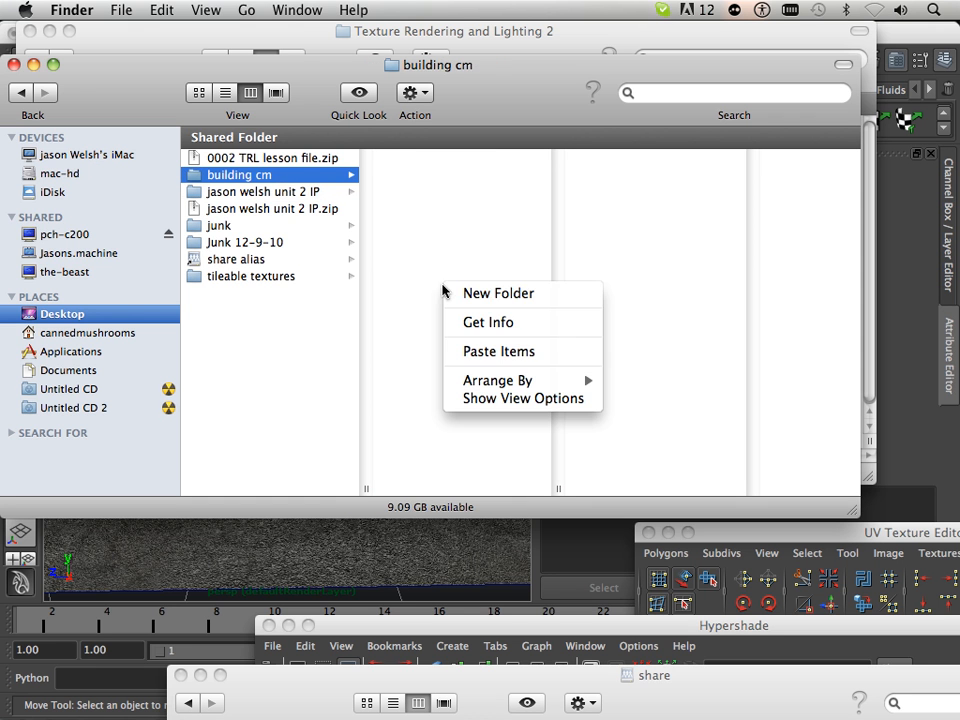
click(470, 351)
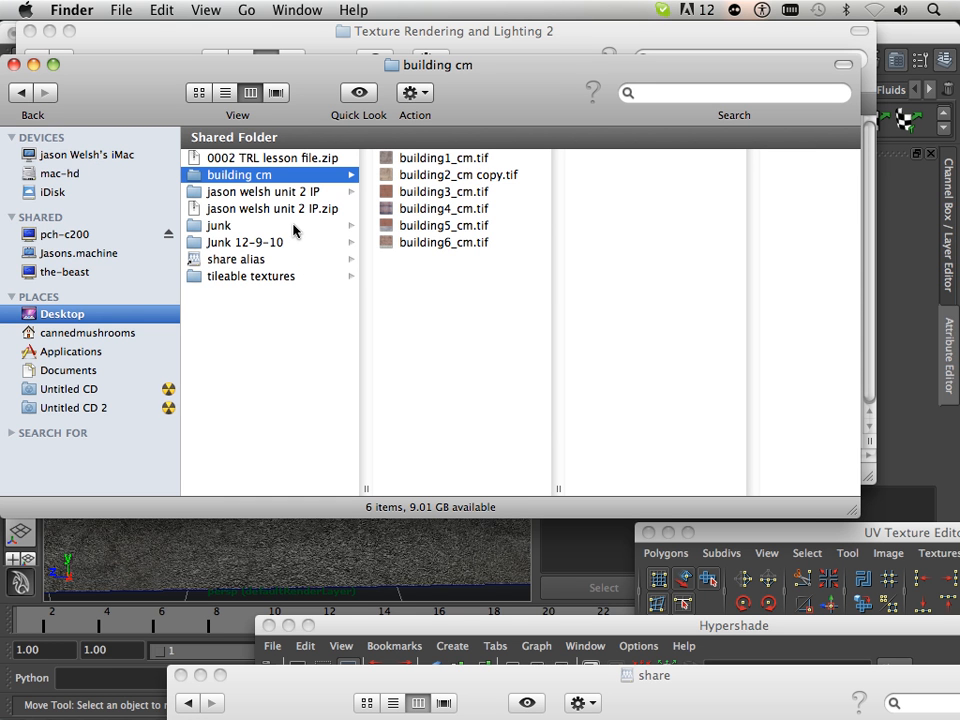
Rename building2_cm copy.tif in the building cm folder to building2_cm.tif
click(485, 178)
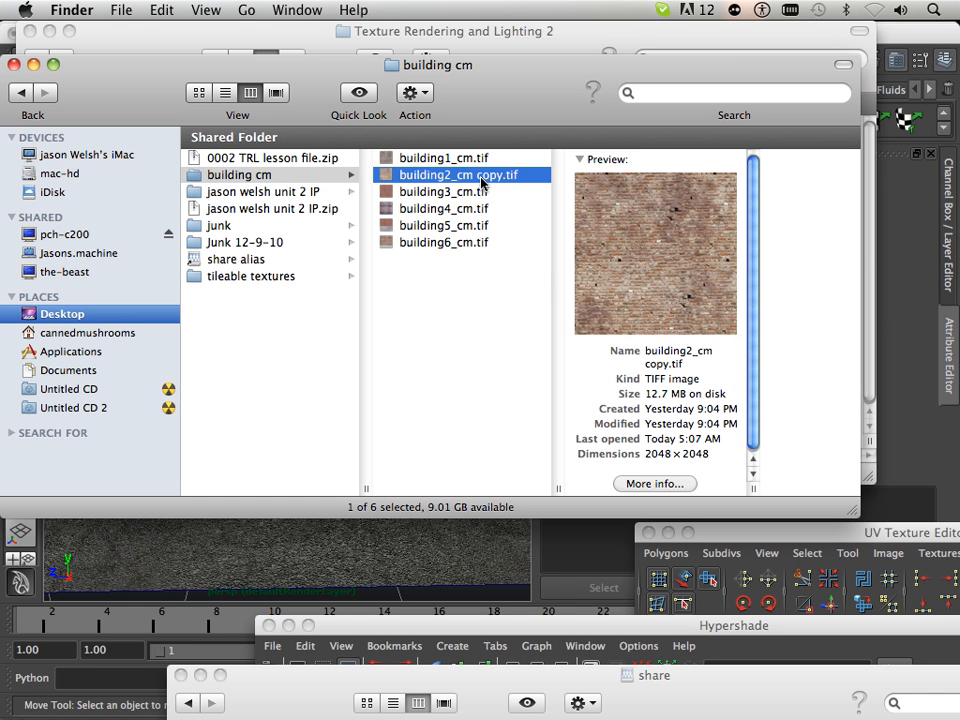
key(Return)
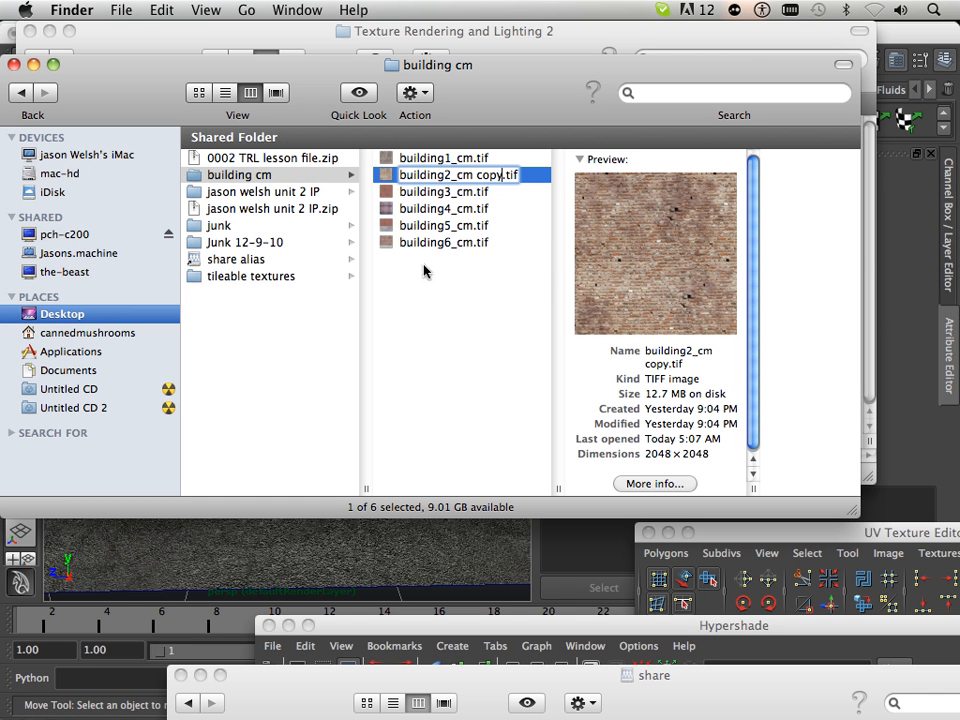
key(BackSpace)
key(BackSpace)
key(BackSpace)
key(BackSpace)
key(BackSpace)
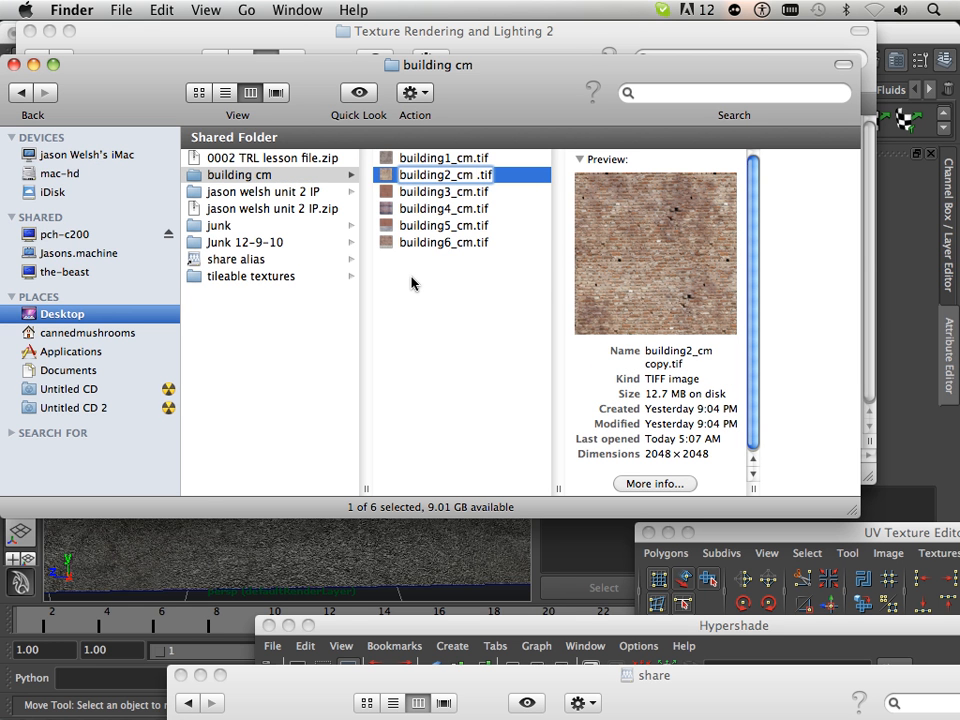
click(399, 362)
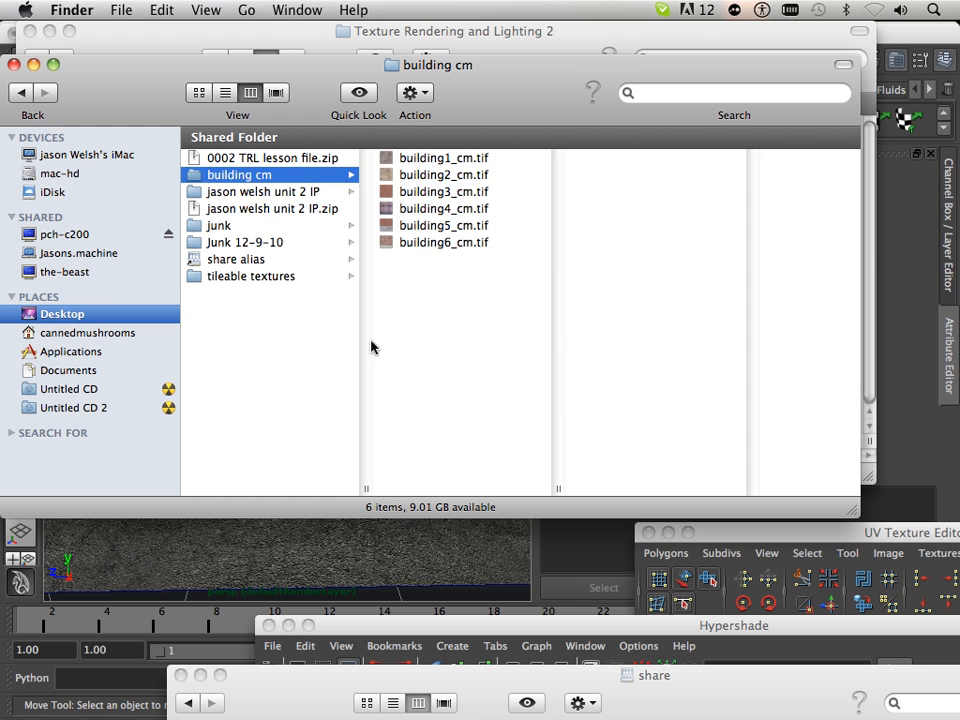
click(306, 356)
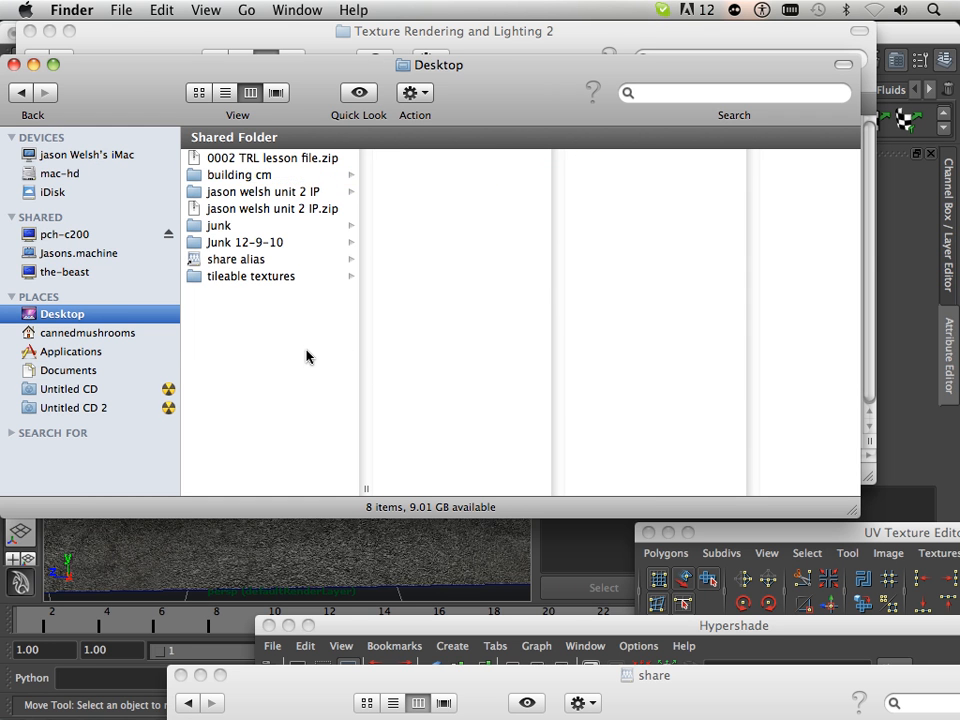
click(287, 178)
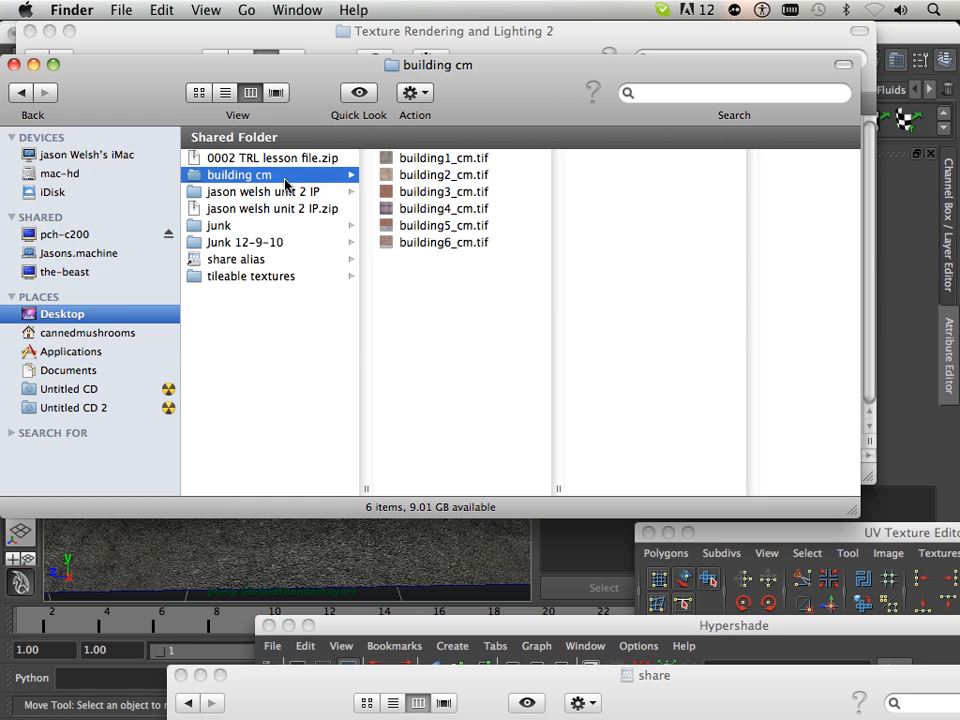
click(285, 191)
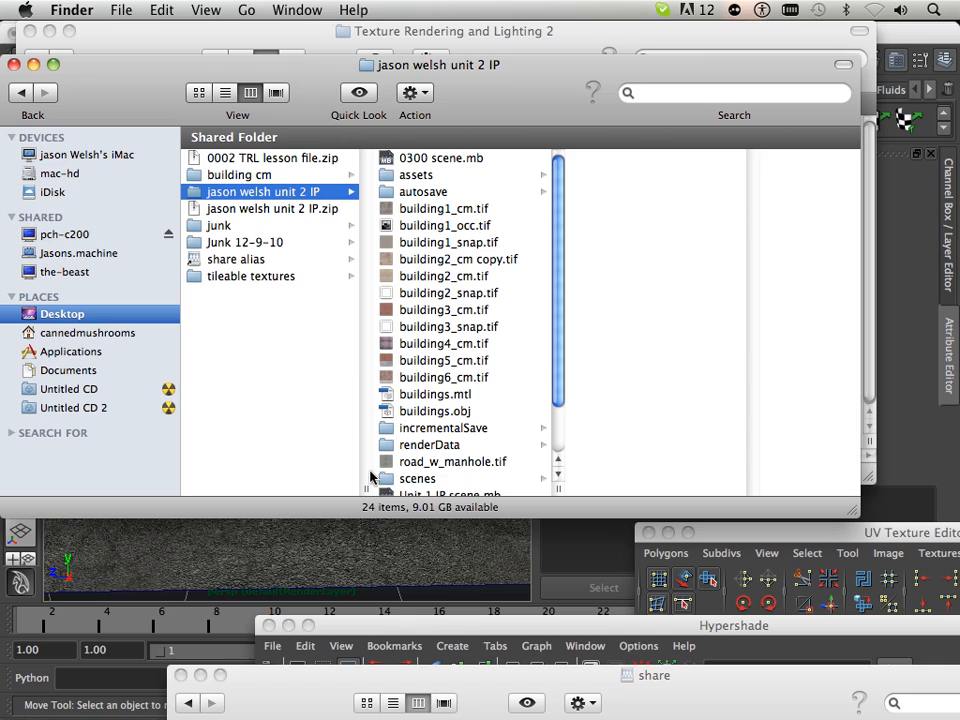
Switch to Maya and set the current project for the alley scene
click(339, 561)
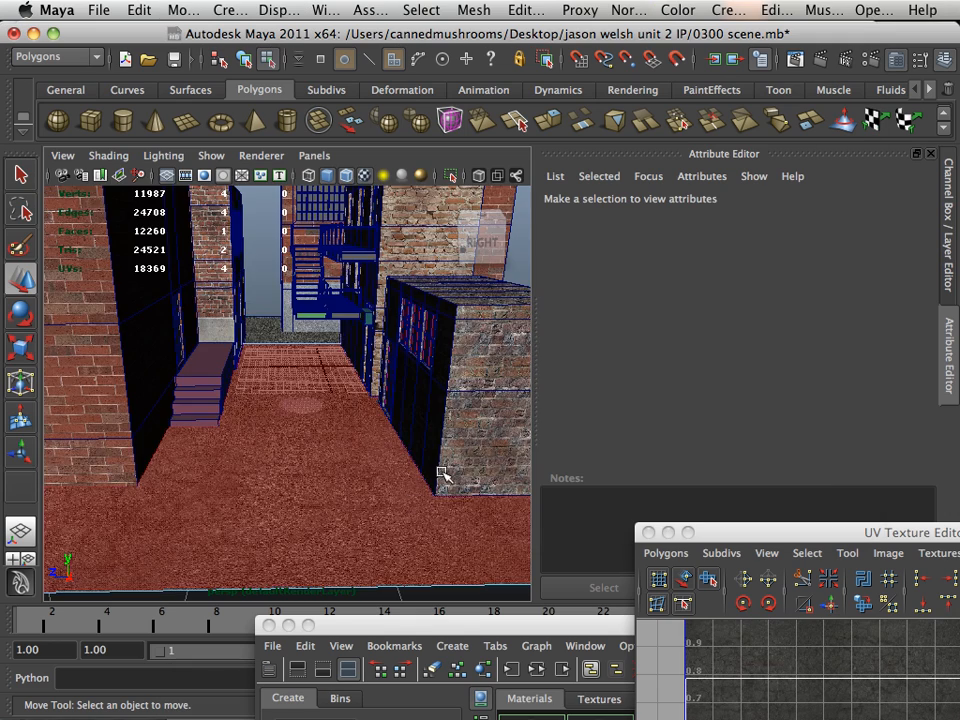
alt+drag(439, 476, 374, 444)
alt+right_drag(374, 444, 348, 447)
alt+middle_drag(348, 447, 350, 500)
alt+drag(350, 500, 336, 491)
alt+right_drag(336, 491, 396, 514)
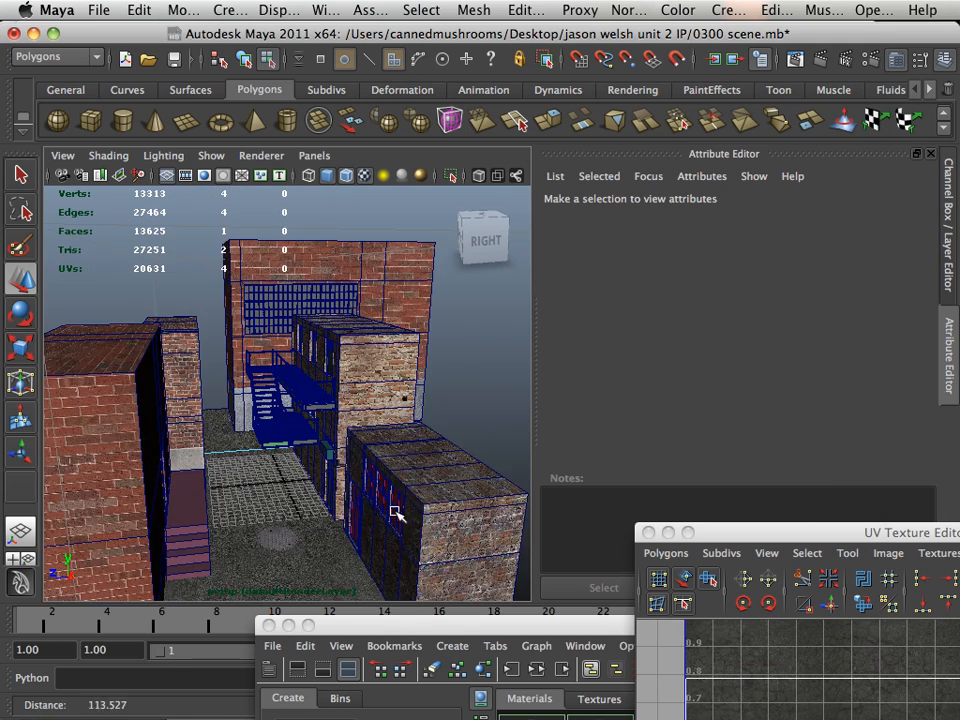
alt+middle_drag(396, 514, 391, 473)
alt+drag(391, 473, 378, 462)
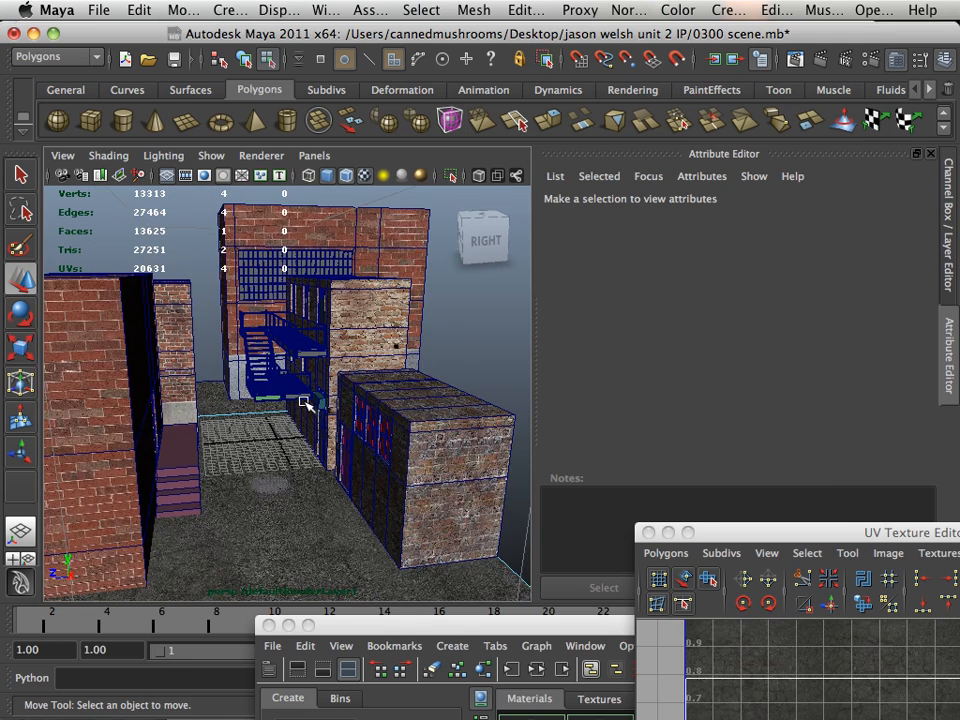
click(99, 10)
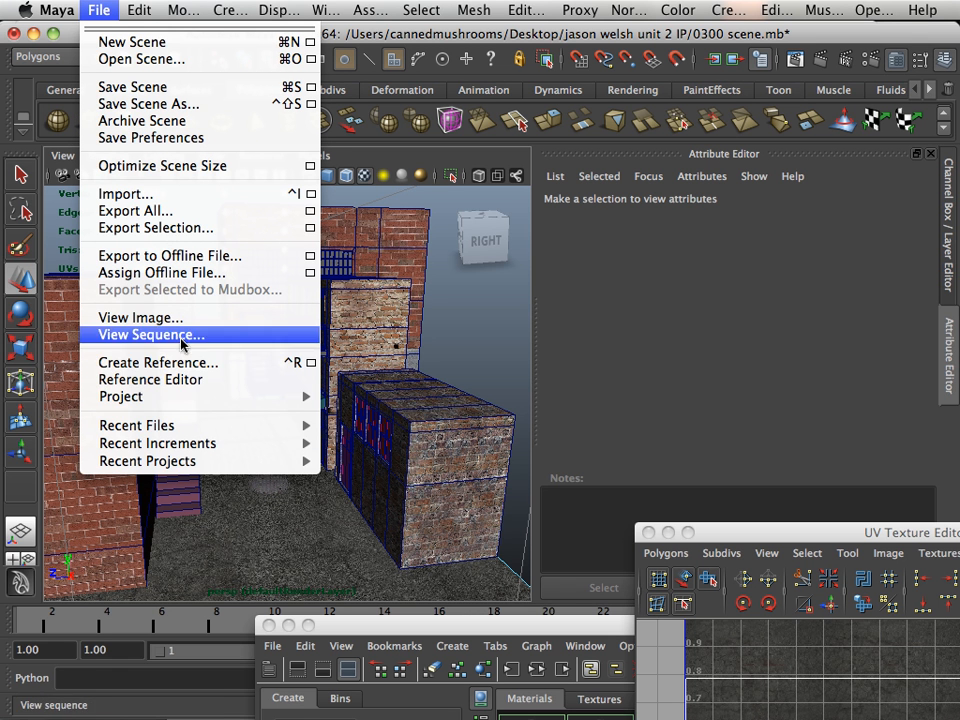
mouse_move(171, 392)
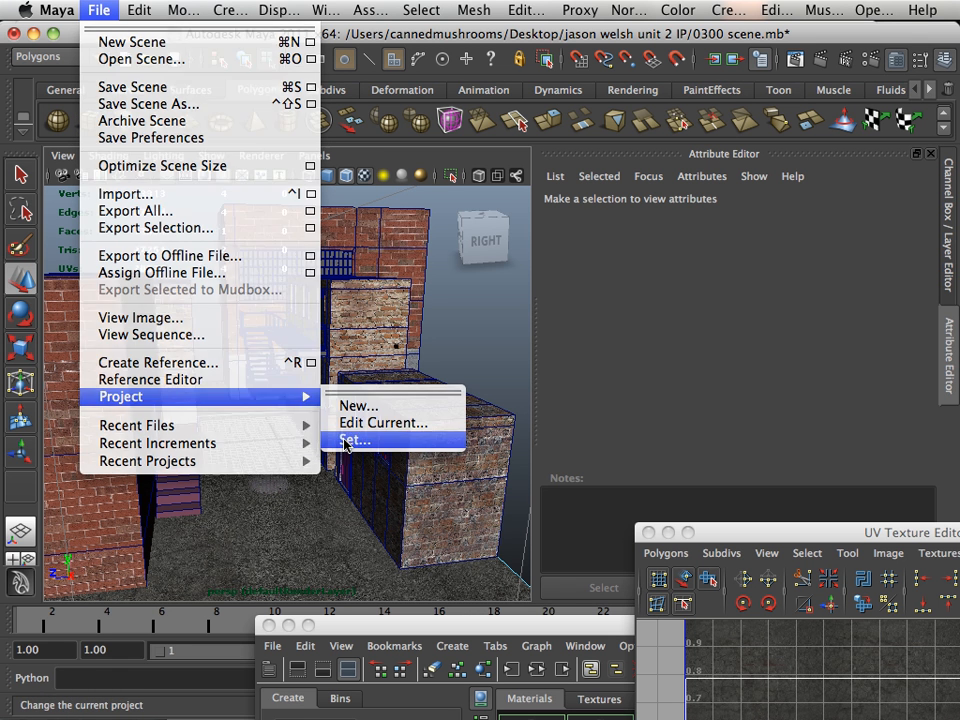
click(345, 441)
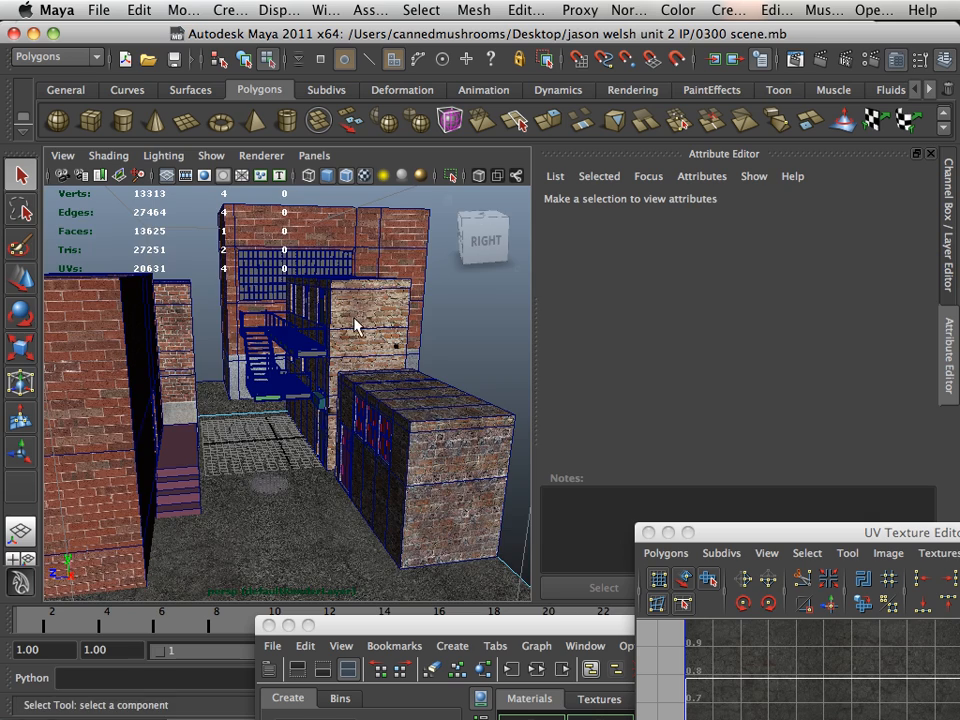
Switch to object selection and select the low brick building with the red windows
alt+right_drag(356, 326, 400, 341)
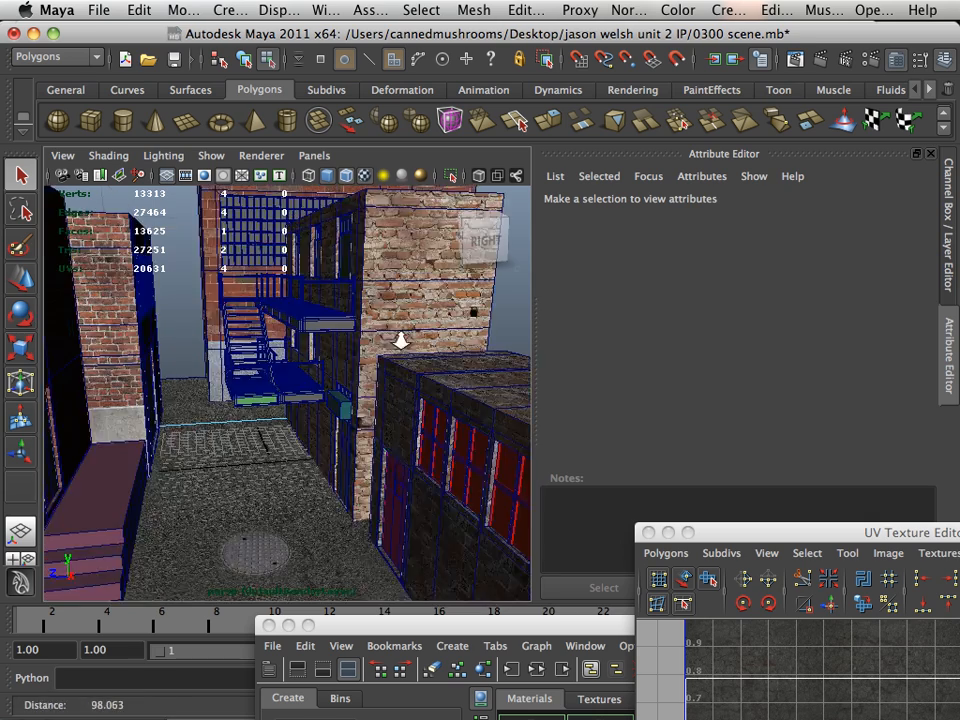
alt+middle_drag(401, 341, 318, 296)
alt+drag(318, 296, 335, 306)
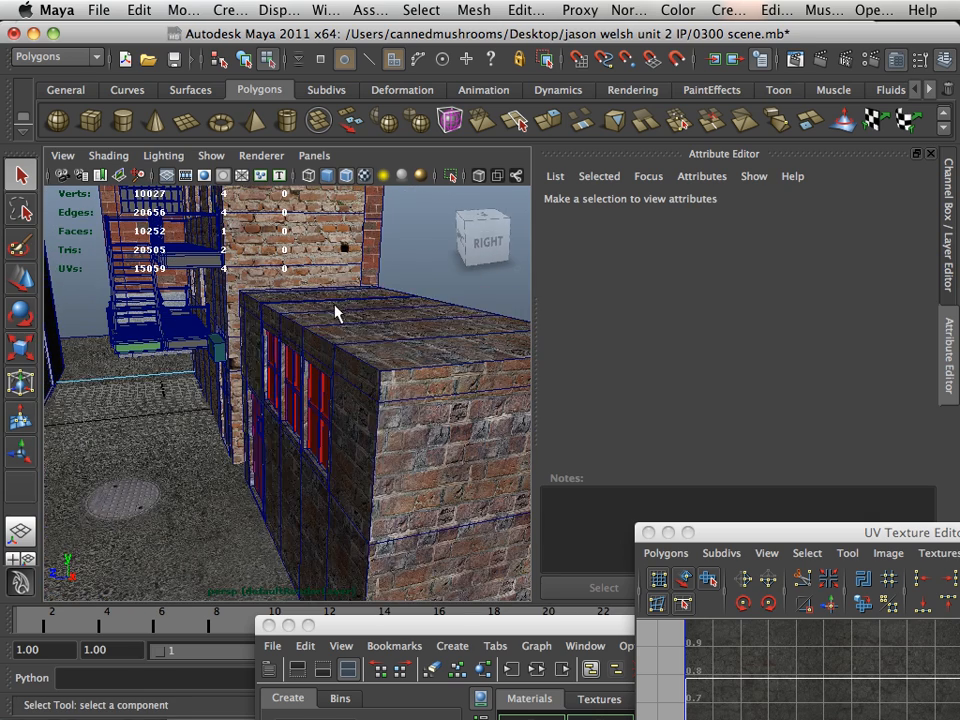
click(352, 327)
right_drag(352, 327, 365, 316)
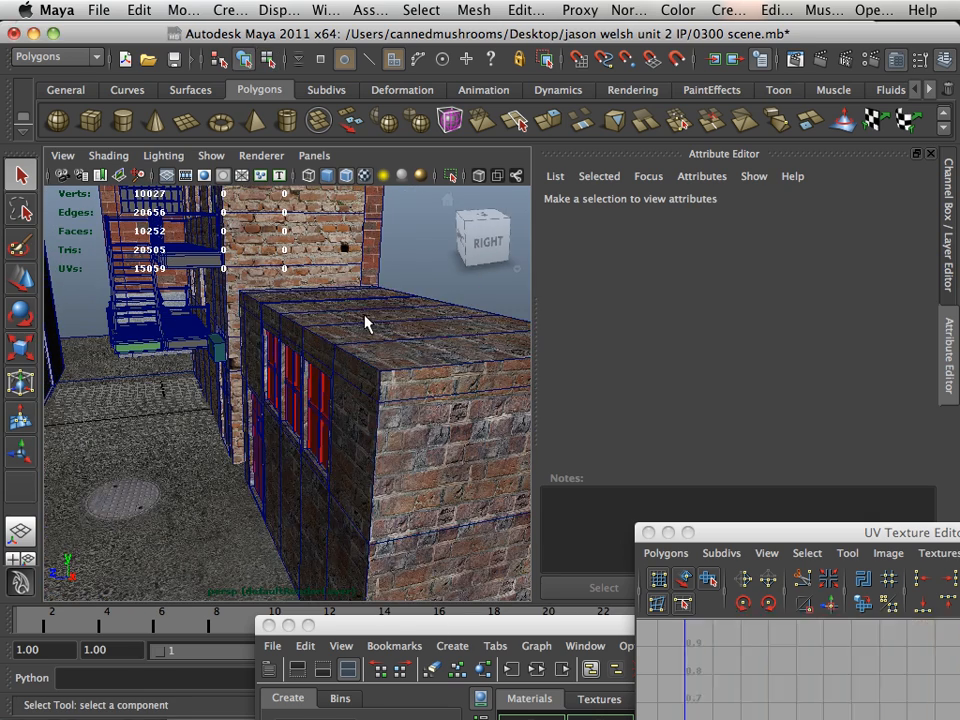
click(368, 321)
Open the mental ray Batch Bake options for the selected building and review the occlusion texture bake settings
key(F6)
click(466, 10)
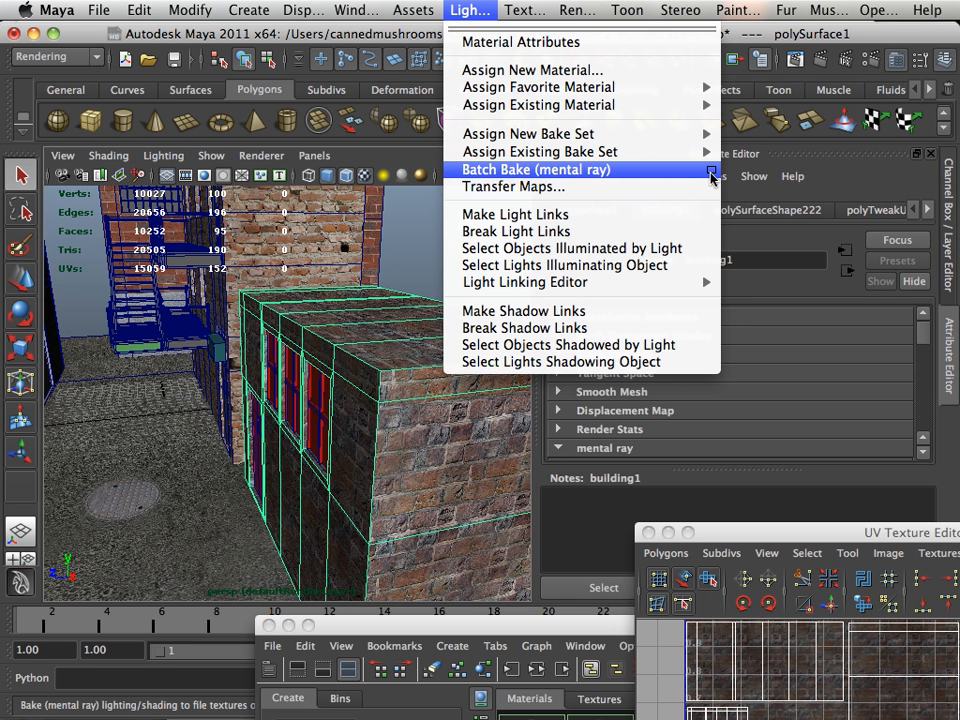
click(713, 172)
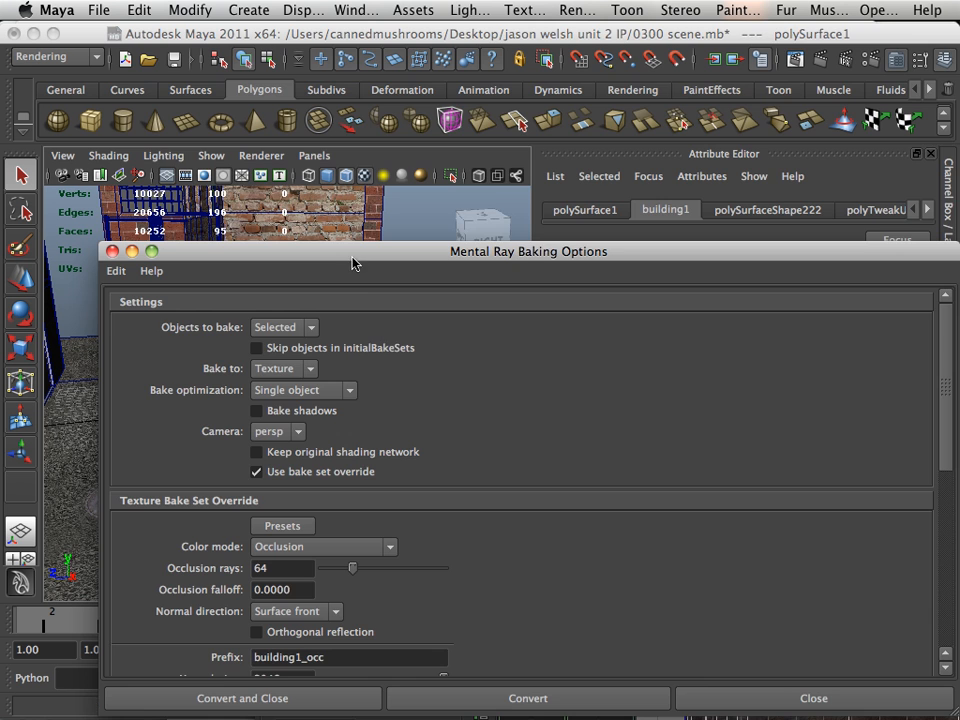
drag(351, 256, 394, 40)
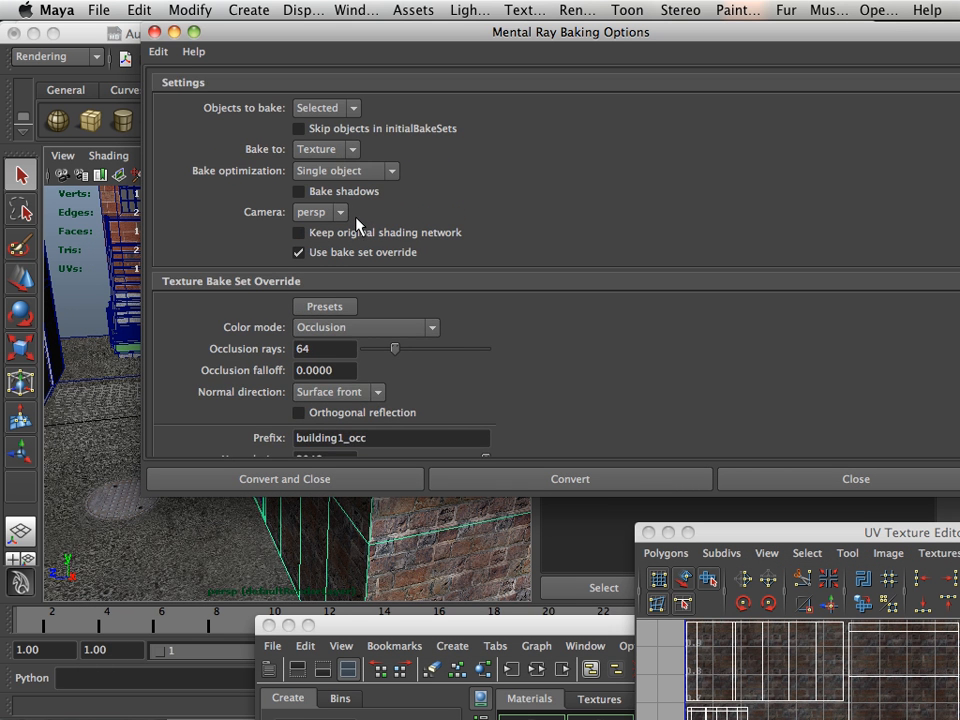
scroll(357, 225, down, 3)
scroll(357, 225, down, 8)
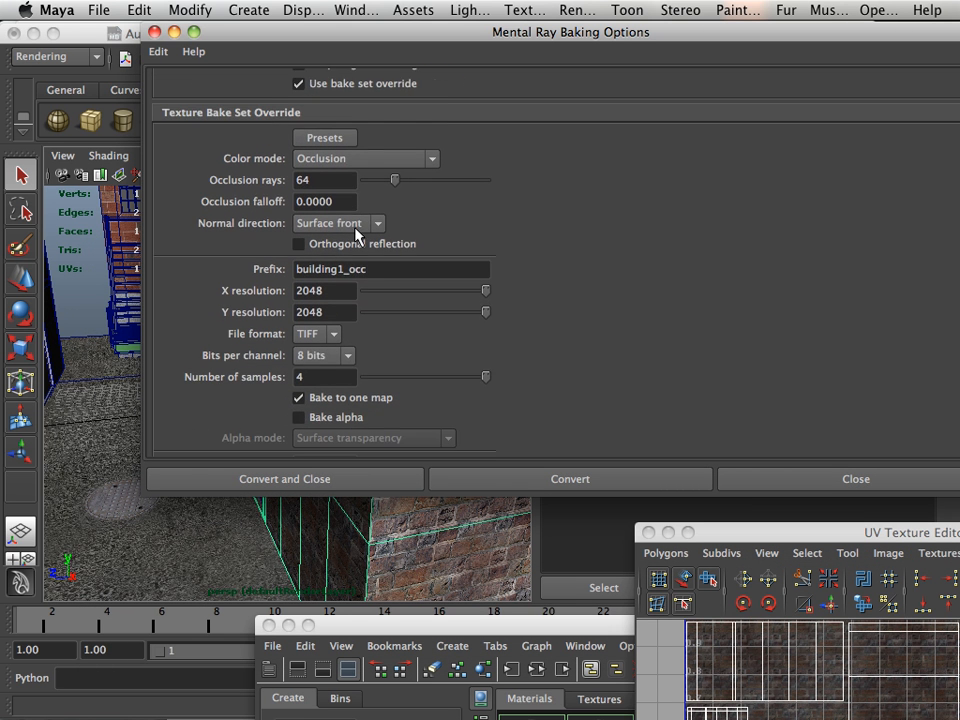
scroll(330, 240, up, 10)
scroll(328, 242, down, 4)
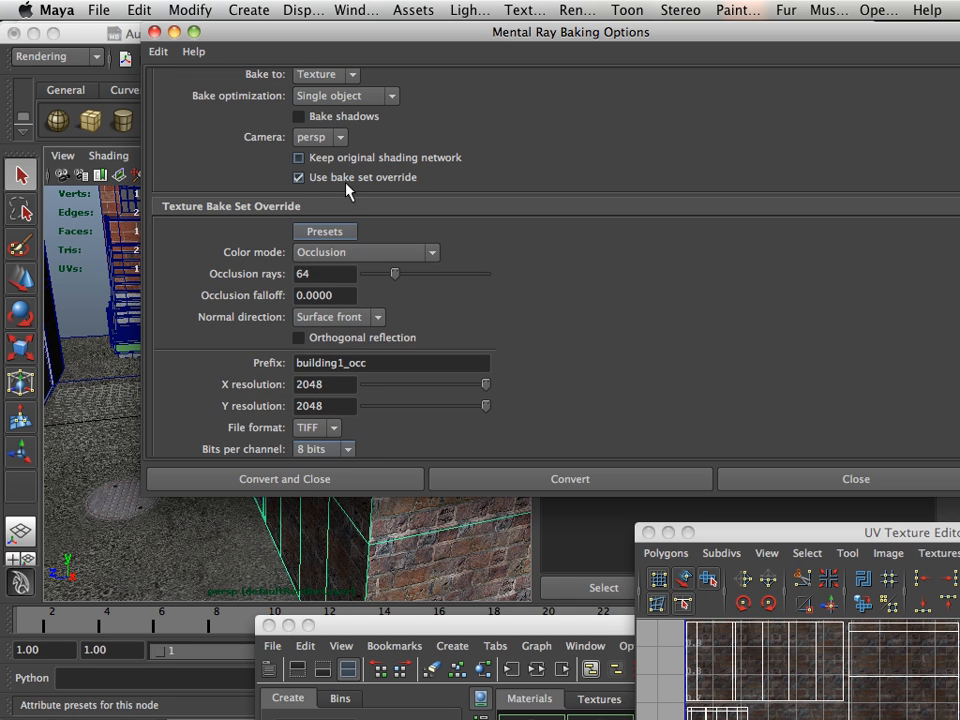
scroll(349, 200, down, 3)
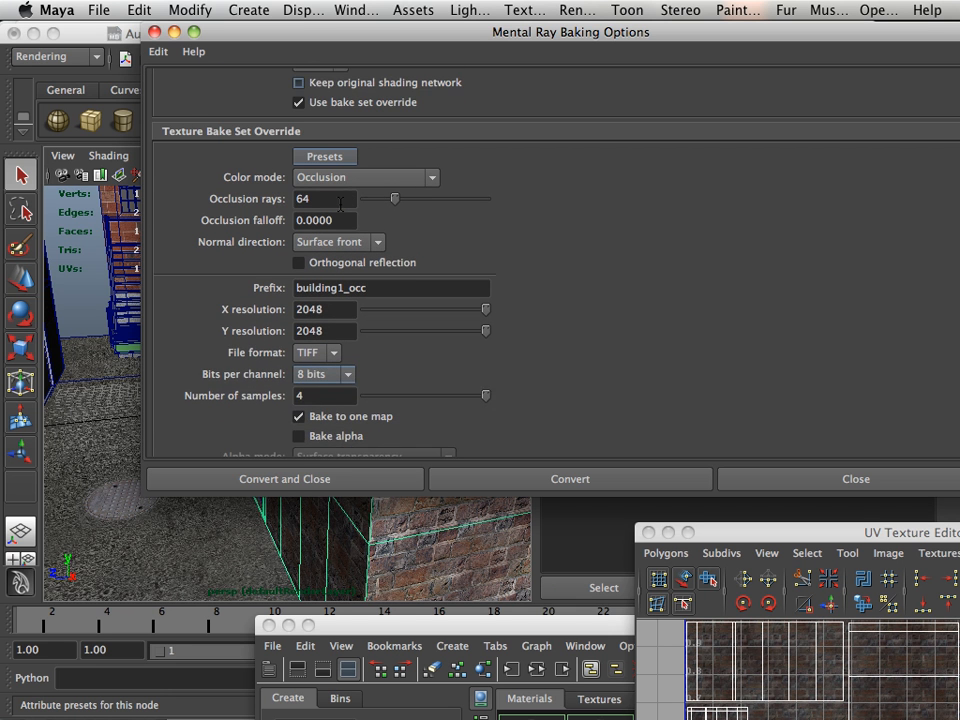
Review the remaining occlusion bake settings and bake the selected building's occlusion texture
scroll(341, 204, down, 1)
drag(343, 180, 270, 176)
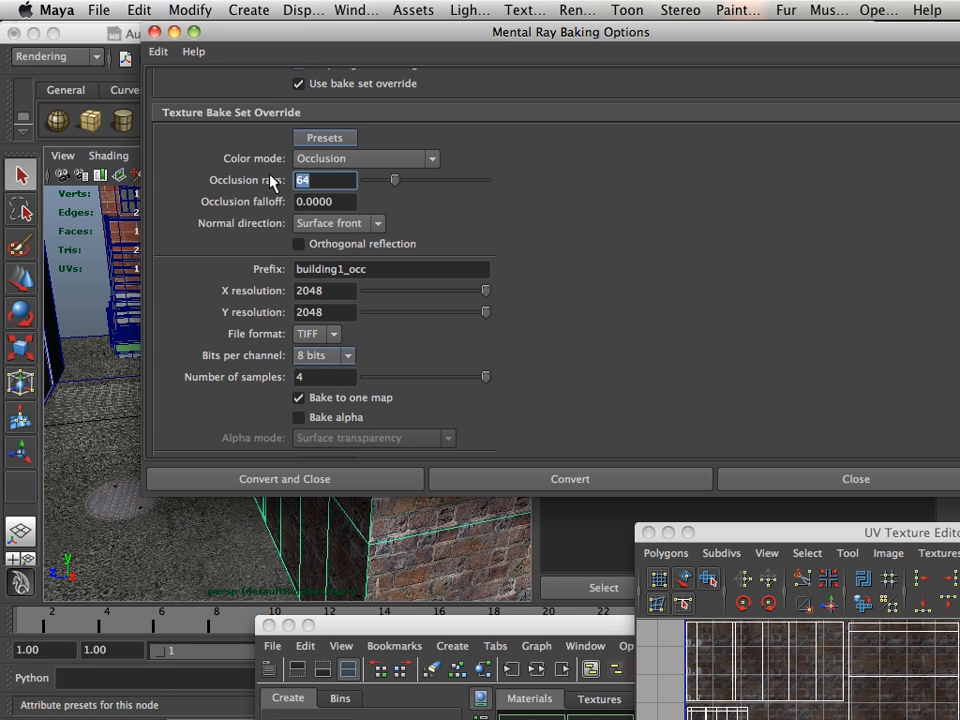
scroll(330, 280, down, 9)
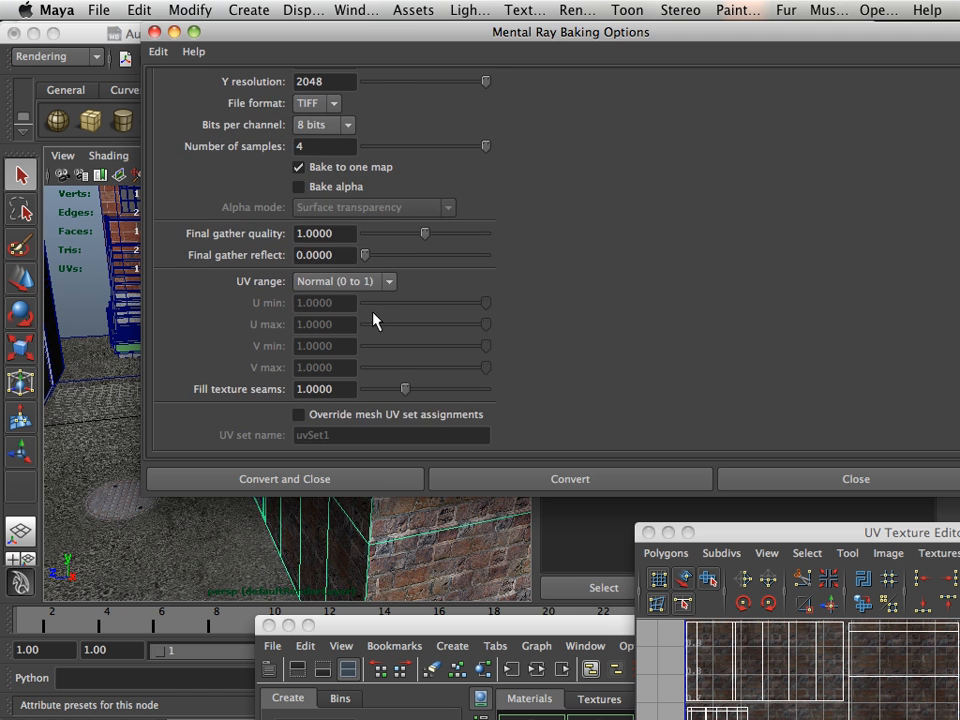
drag(352, 38, 600, 49)
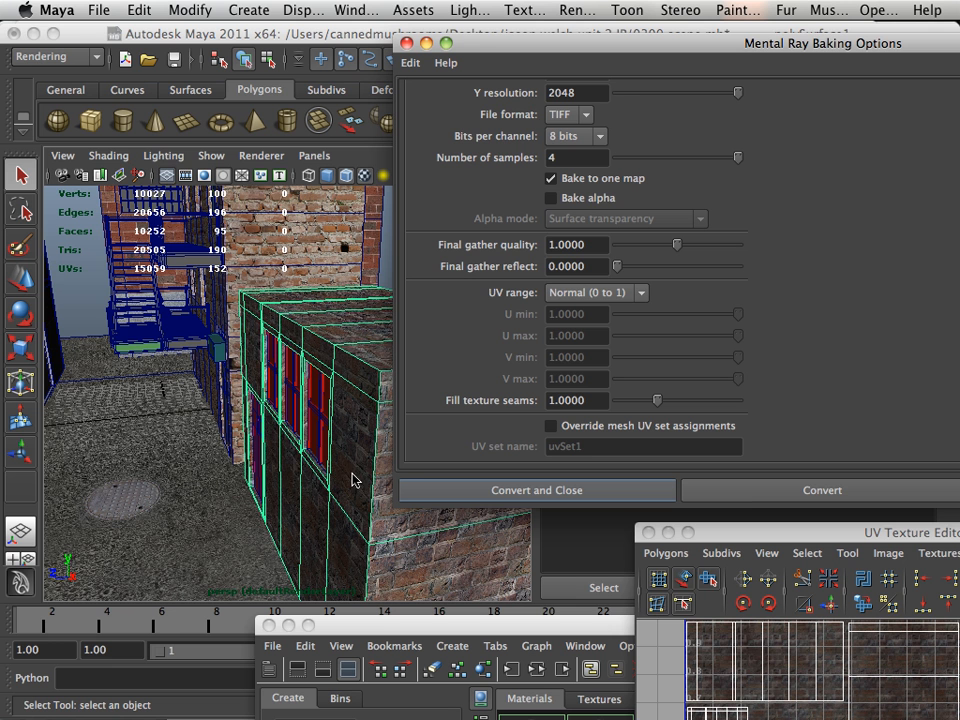
click(746, 497)
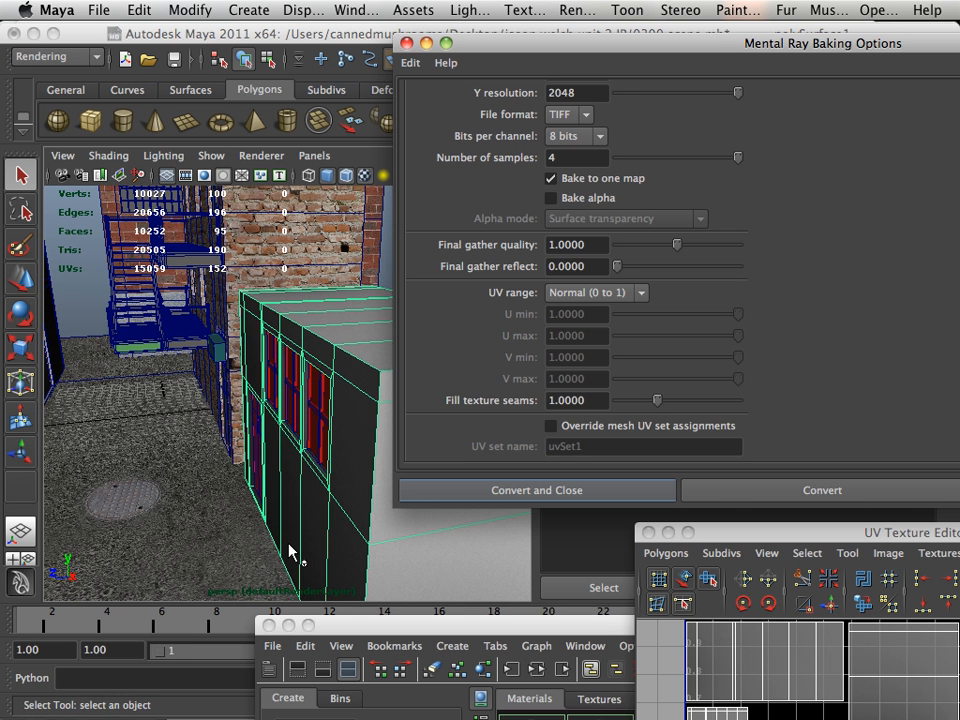
Switch to Photoshop and close road_w_manhole.psd without saving its changes
mouse_move(154, 716)
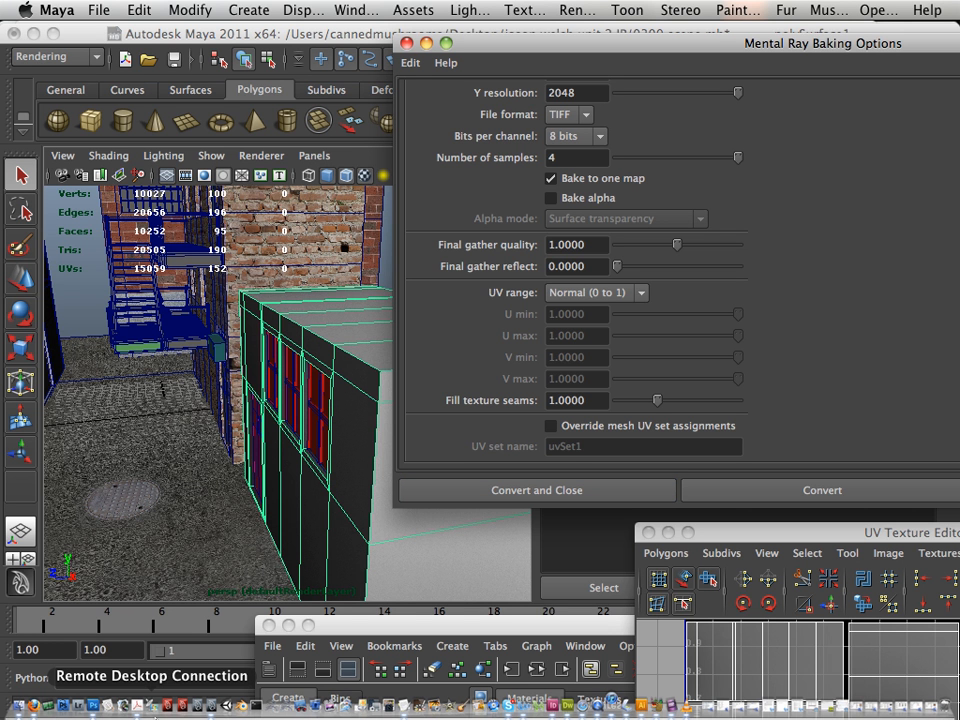
click(93, 706)
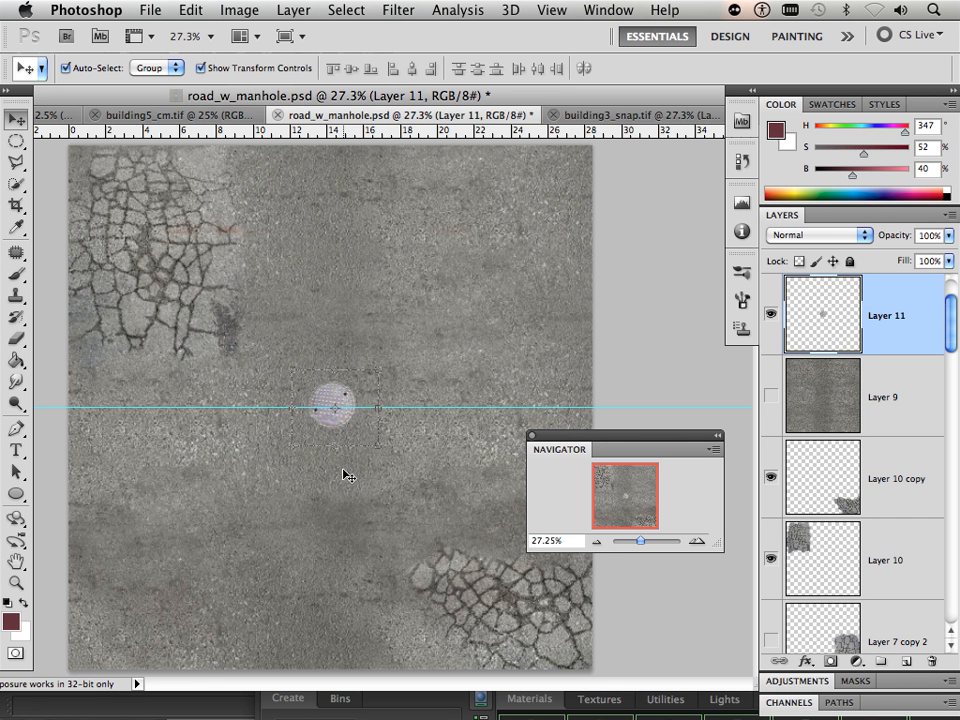
click(150, 10)
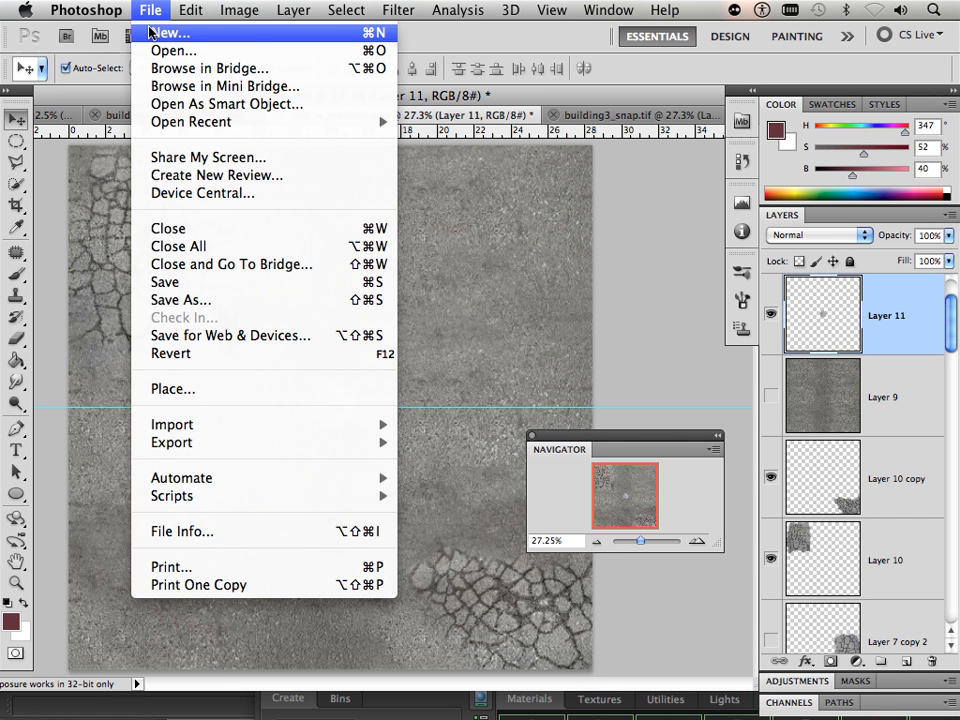
click(633, 181)
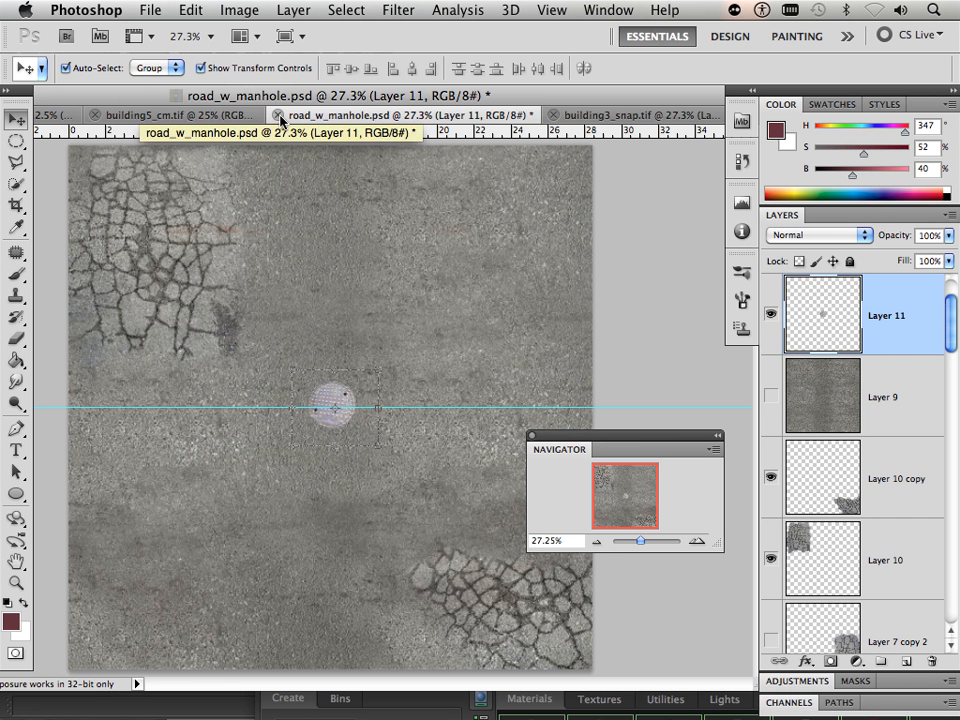
click(279, 116)
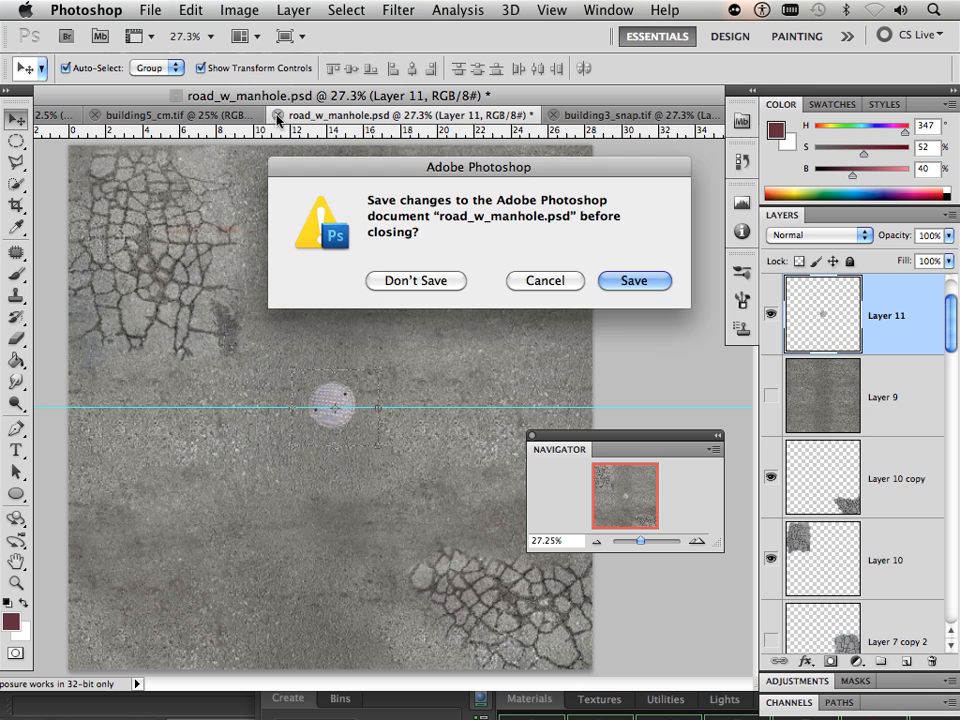
click(452, 282)
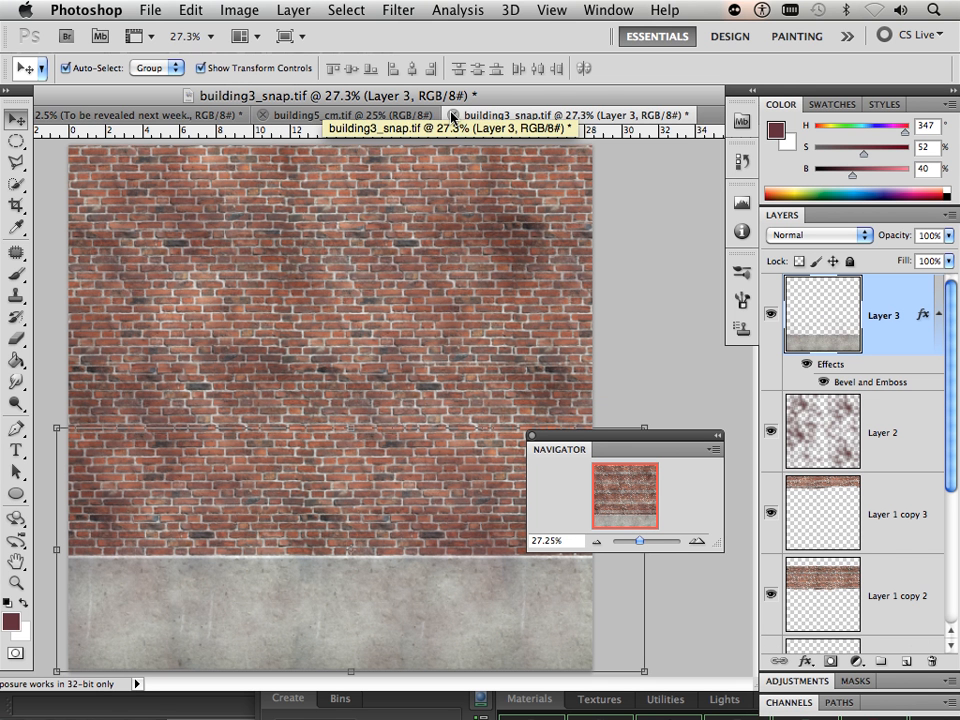
Close the remaining open documents, building3_snap.tif, building5_cm.tif and Oil_Presentation.jpg, discarding any changes
click(452, 116)
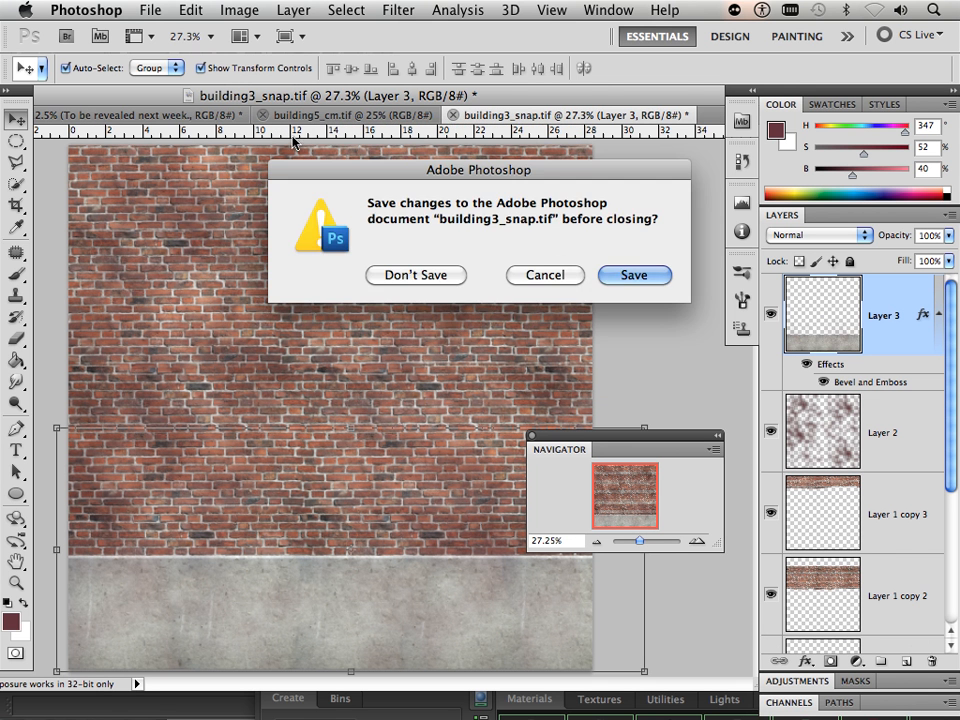
click(422, 276)
click(261, 116)
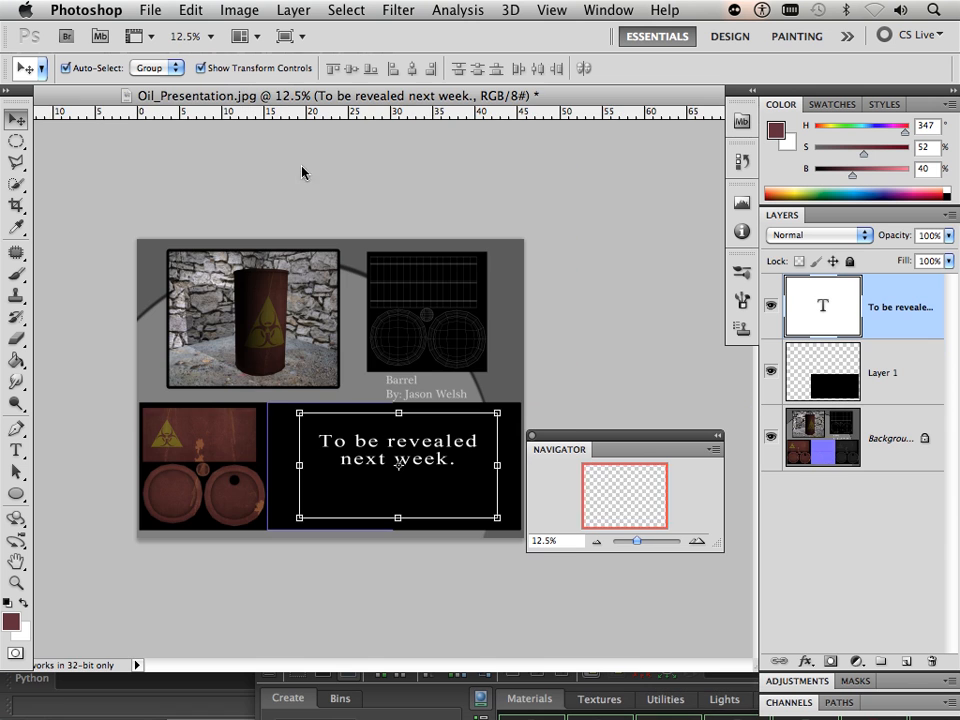
drag(94, 99, 264, 148)
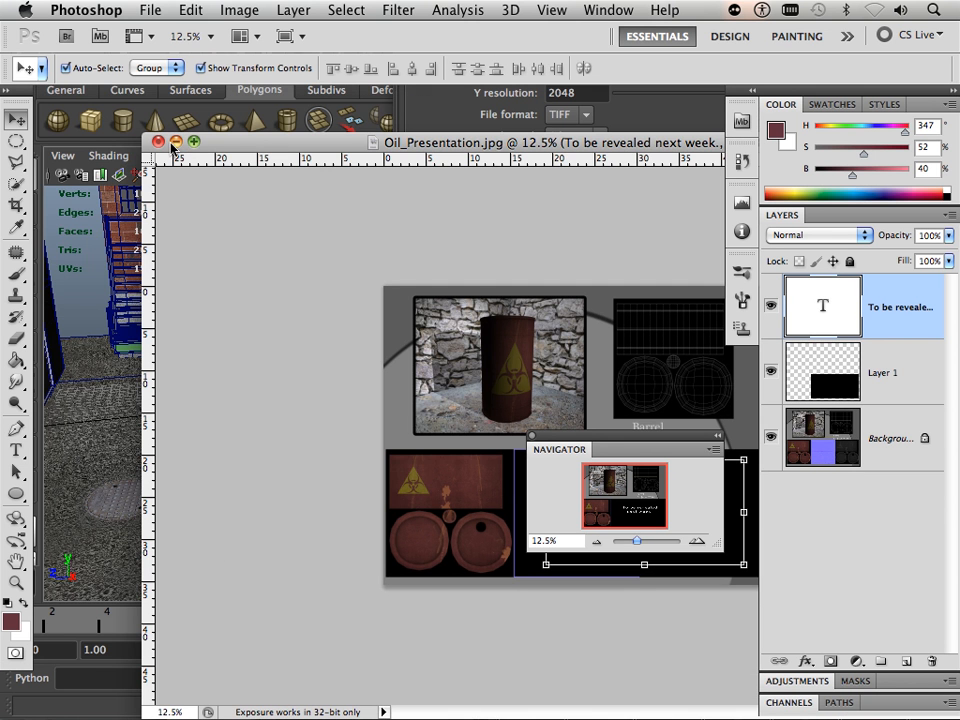
click(159, 143)
click(416, 280)
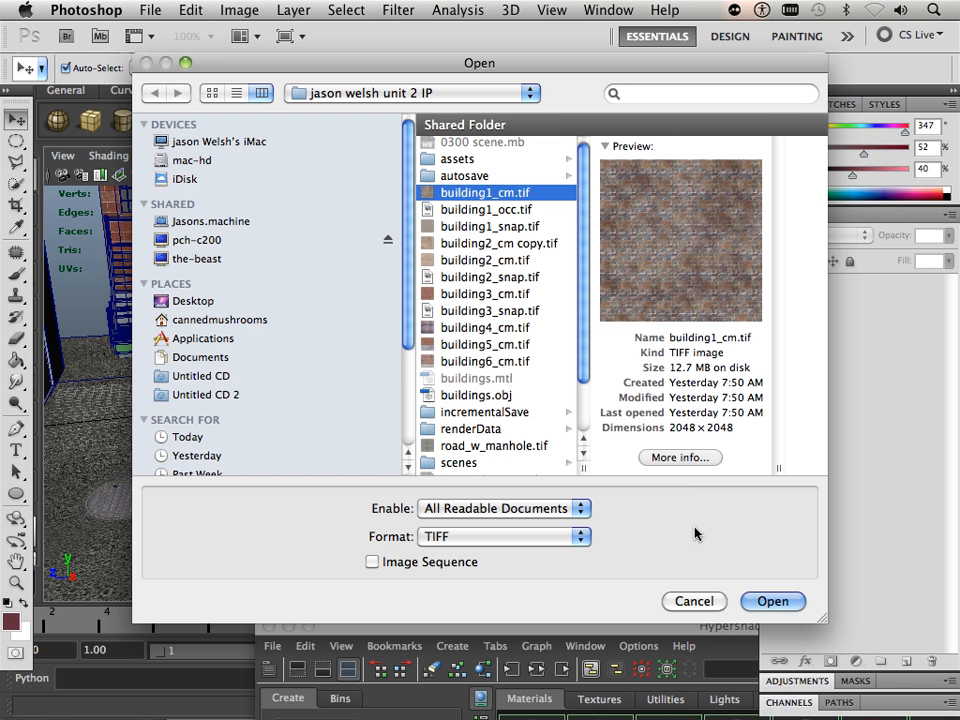
click(757, 600)
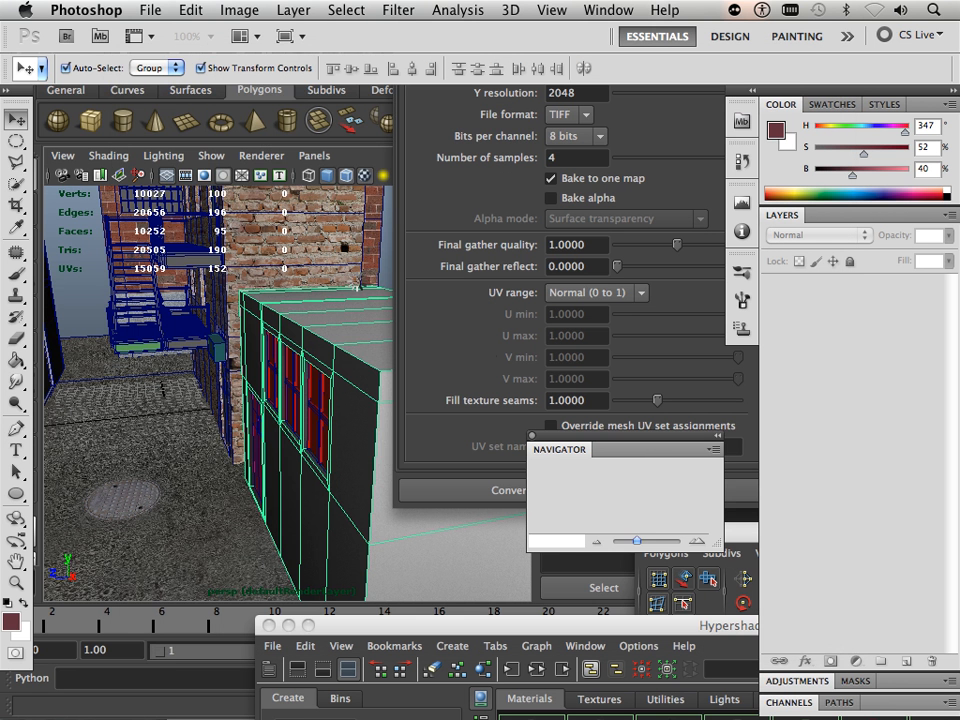
click(151, 11)
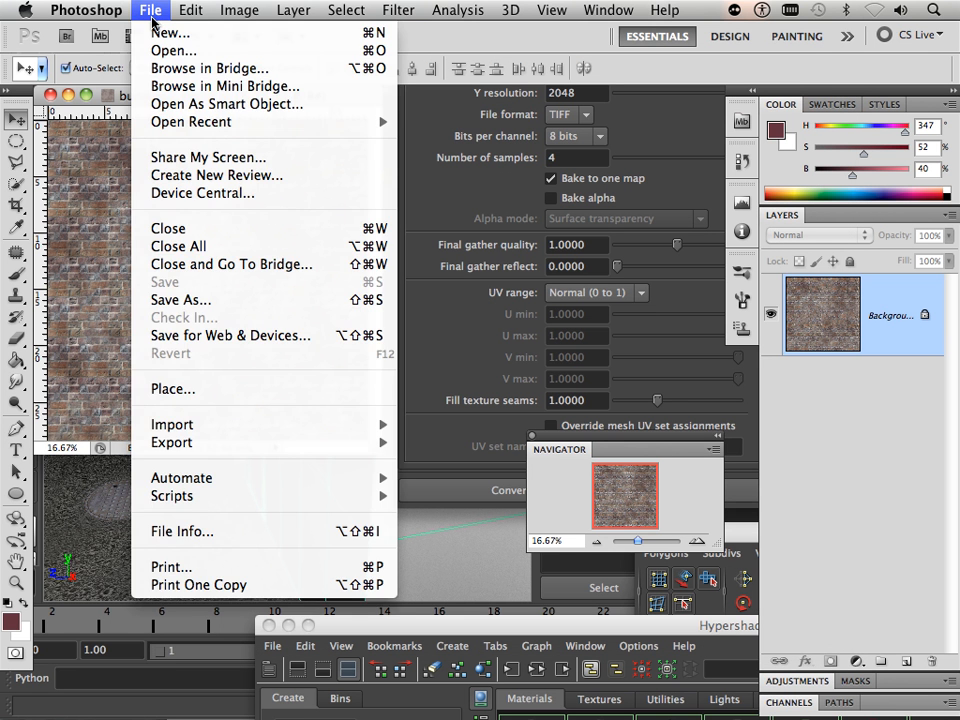
click(175, 50)
click(636, 147)
click(699, 161)
click(704, 145)
click(771, 602)
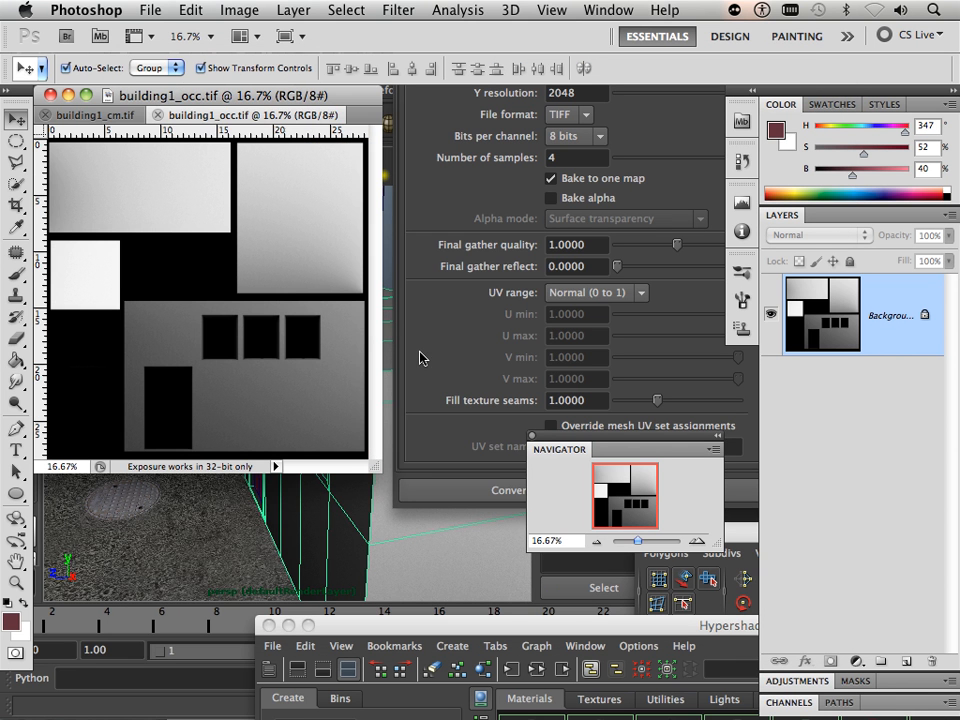
Duplicate the Background layer of building1_occ.tif into building1_cm.tif and bring building1_cm.tif to the front
drag(178, 92, 229, 146)
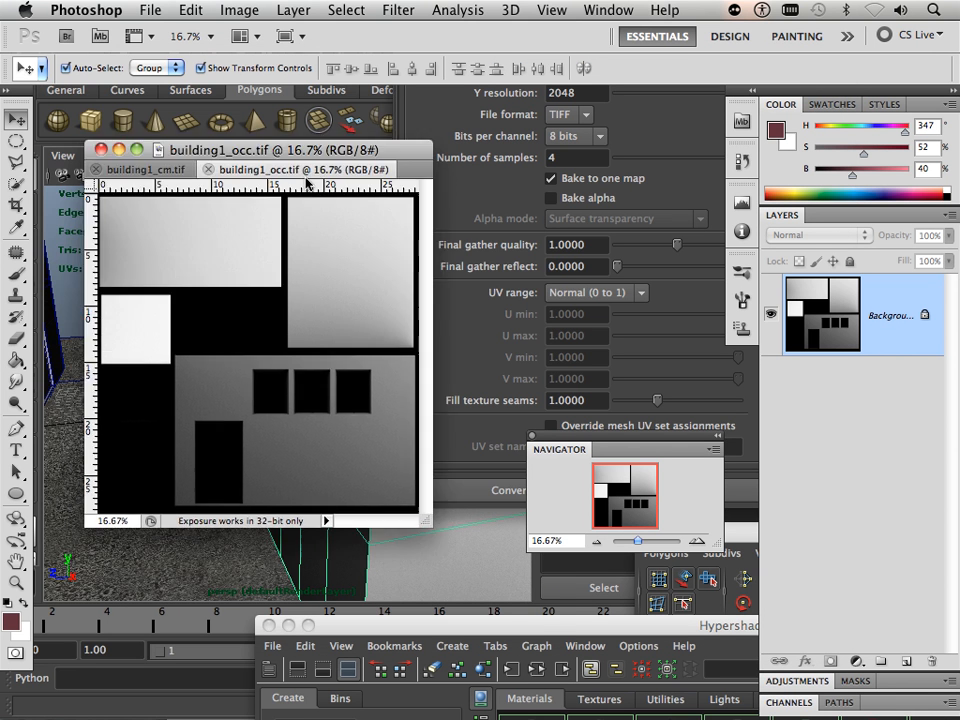
drag(306, 182, 415, 250)
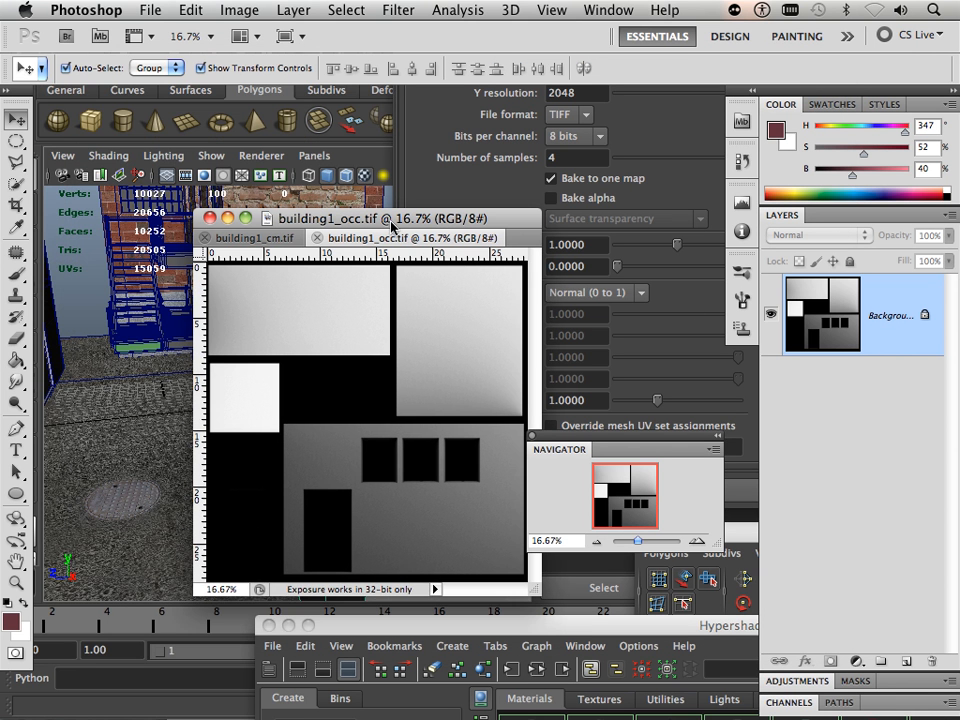
right_click(890, 342)
click(763, 372)
click(400, 377)
click(400, 359)
click(684, 287)
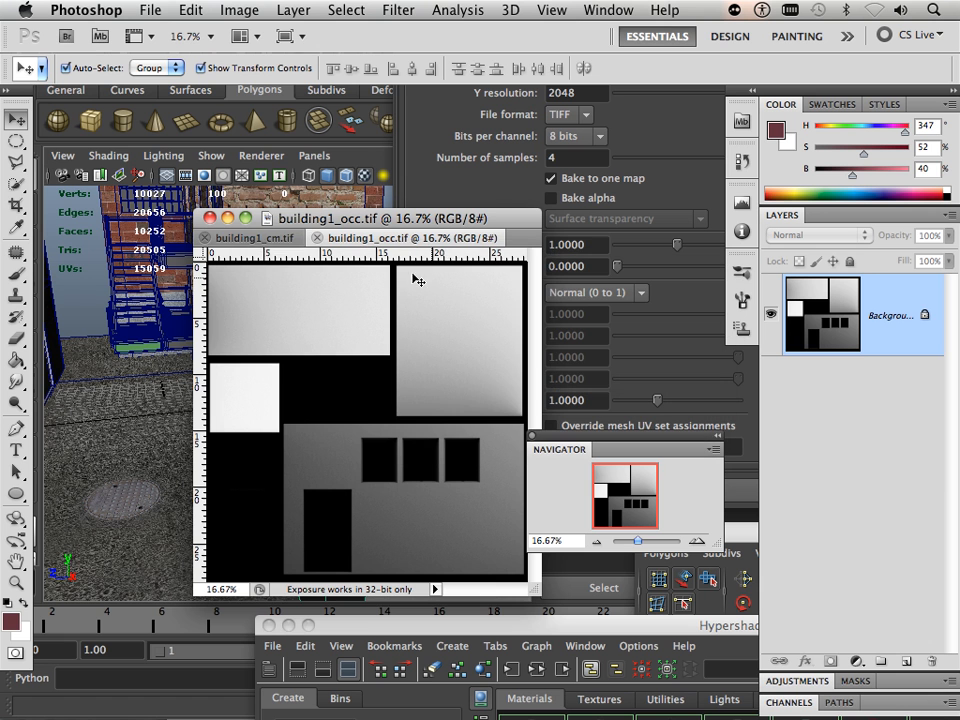
click(259, 238)
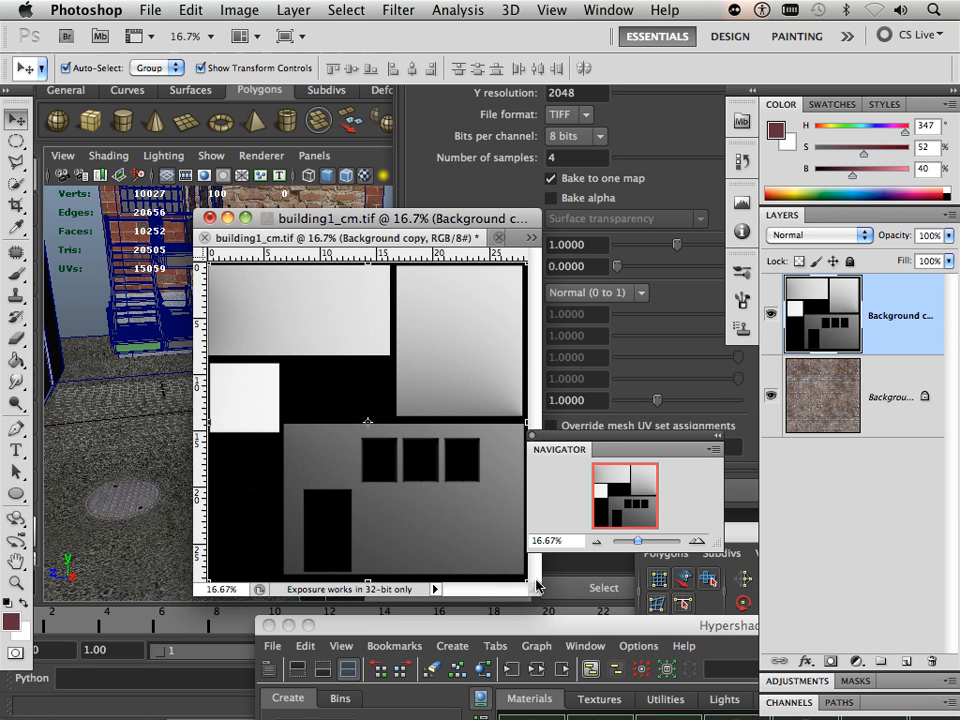
Set the occlusion layer's blending mode to Multiply and its opacity to 89%
drag(536, 589, 701, 658)
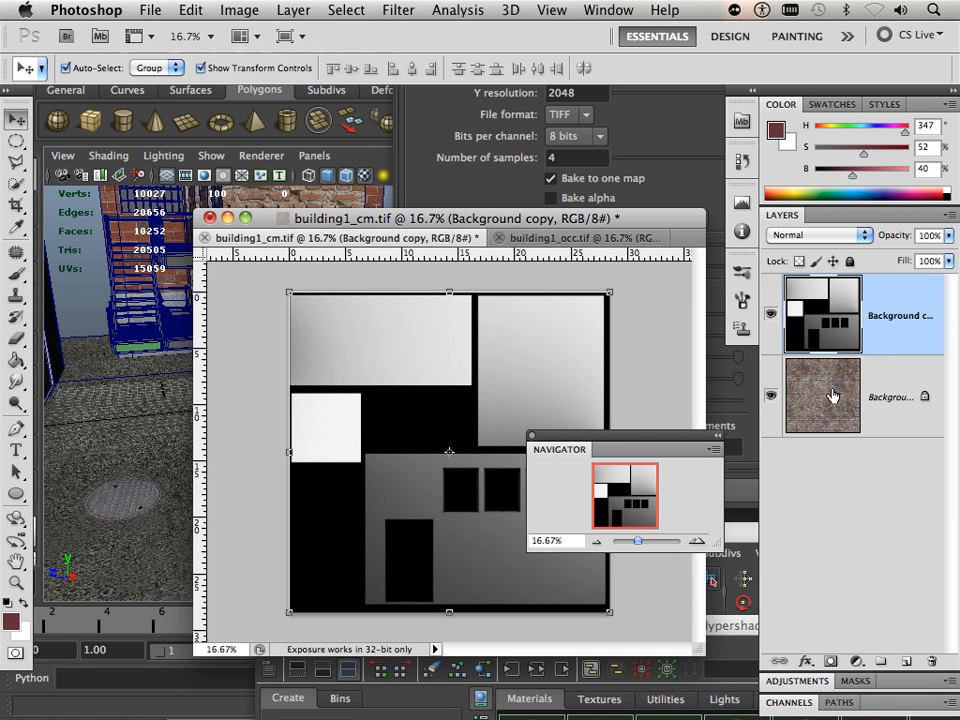
click(815, 235)
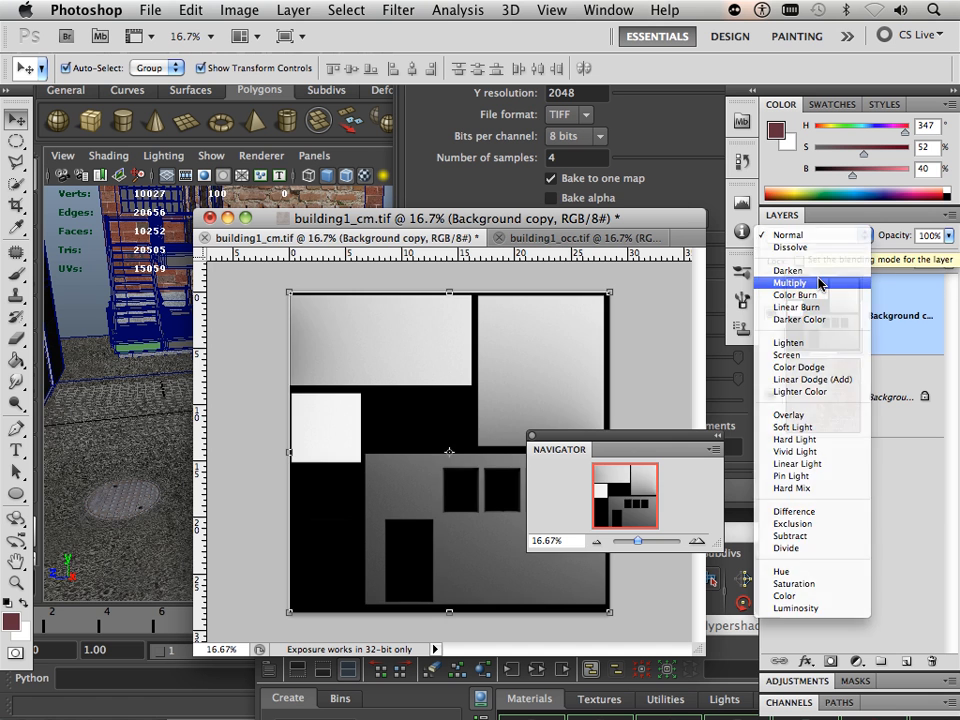
click(804, 281)
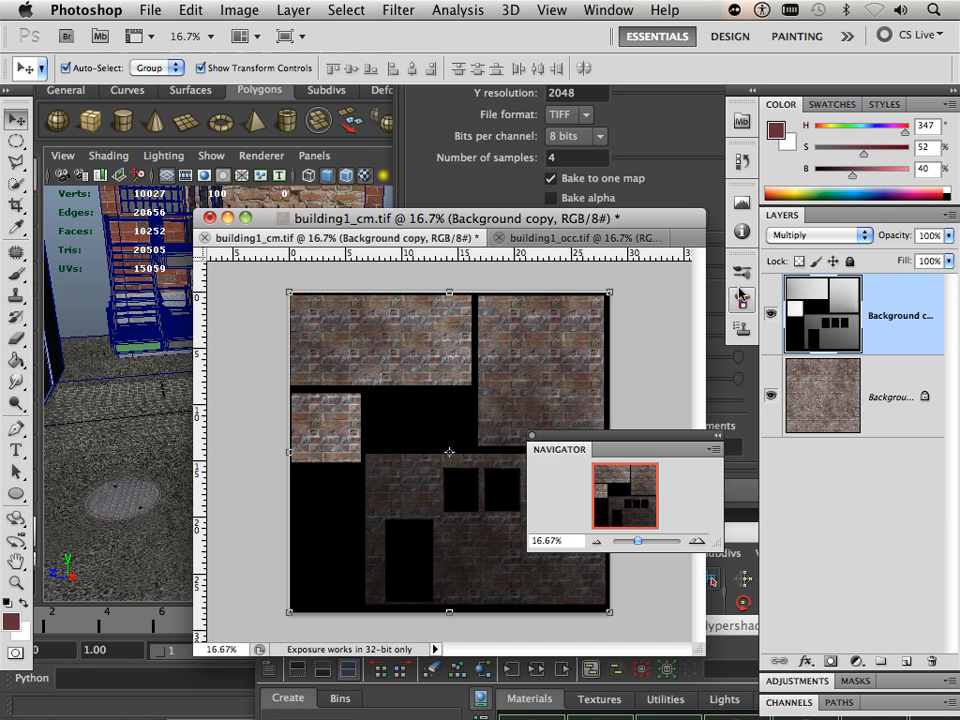
drag(615, 444, 853, 506)
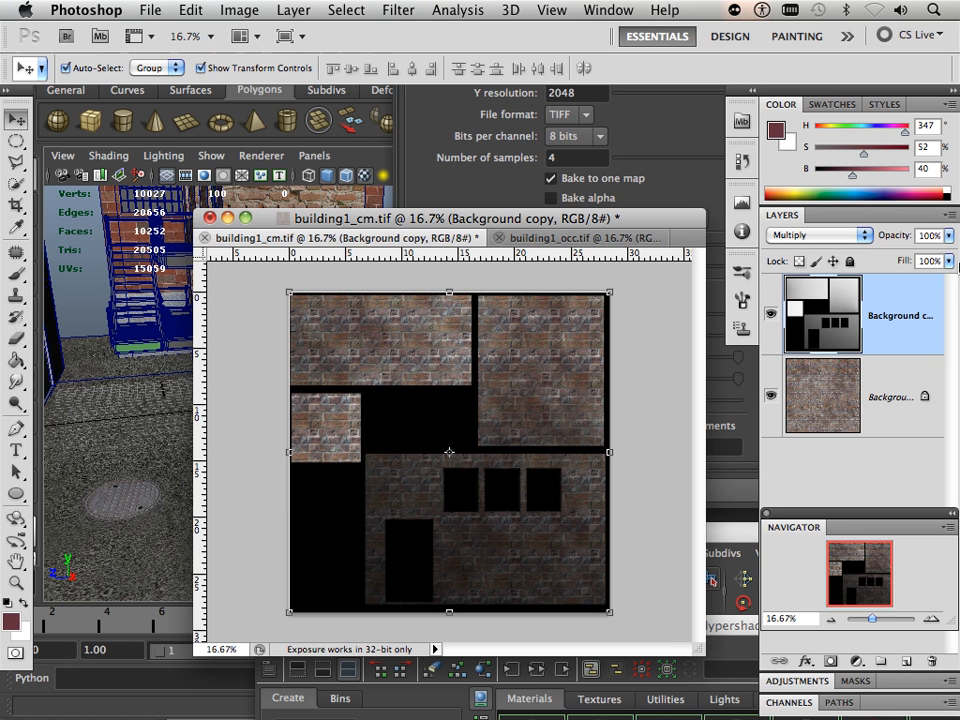
click(947, 236)
mouse_move(940, 250)
mouse_down()
mouse_move(924, 257)
mouse_move(936, 255)
mouse_up()
Save the layered image as a TIFF over building1_cm.tif in the jason welsh unit 2 IP folder
click(150, 10)
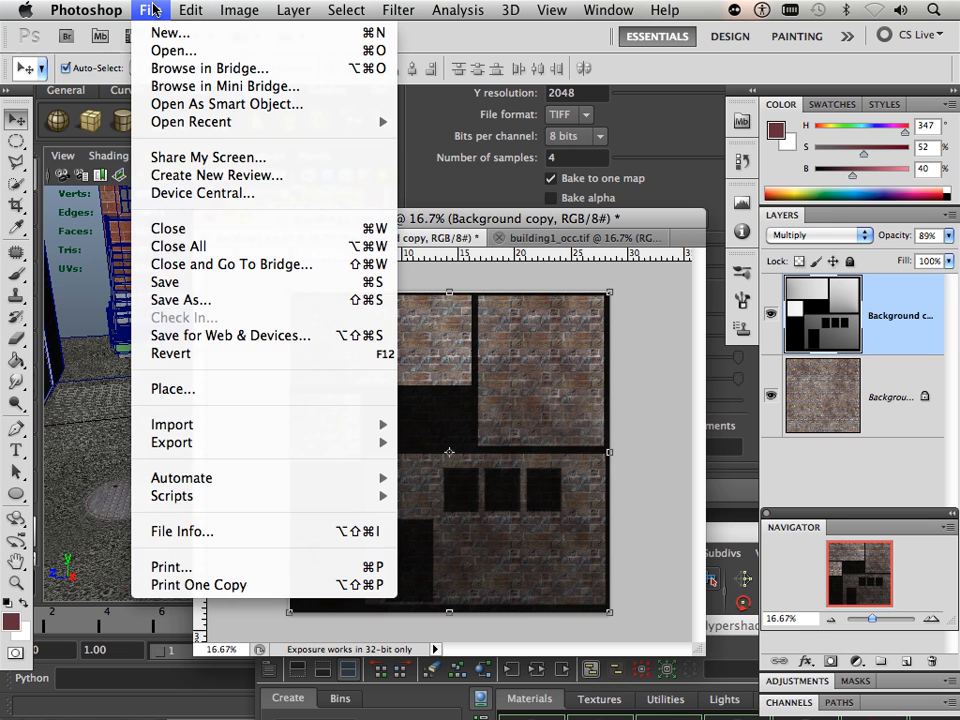
click(249, 301)
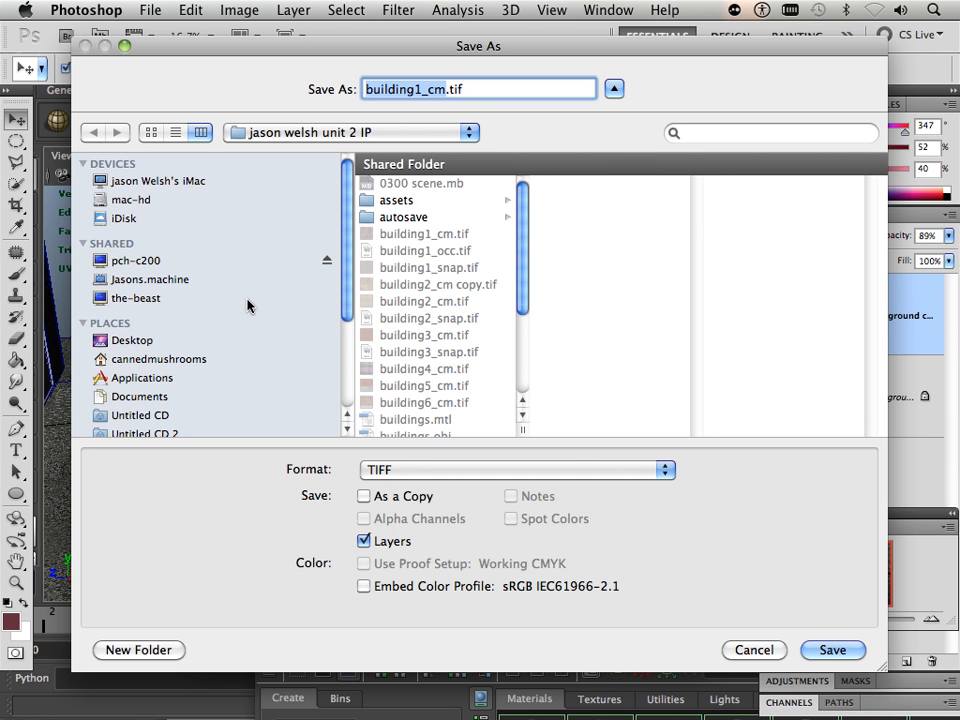
key(Return)
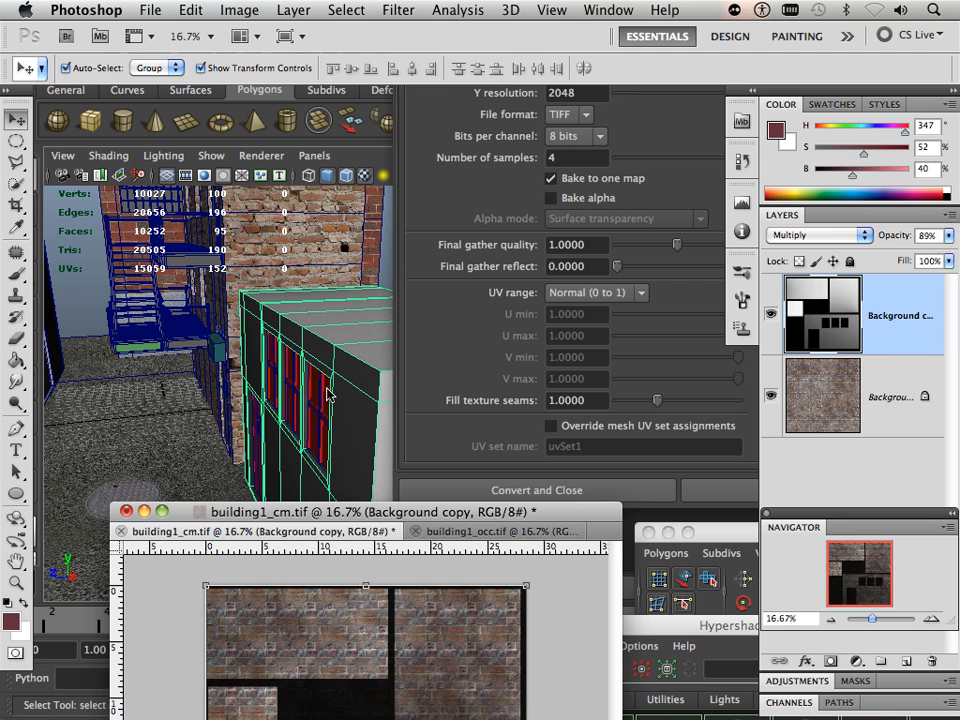
Switch to Maya and assign the existing Building1 material to the selected low building
click(362, 374)
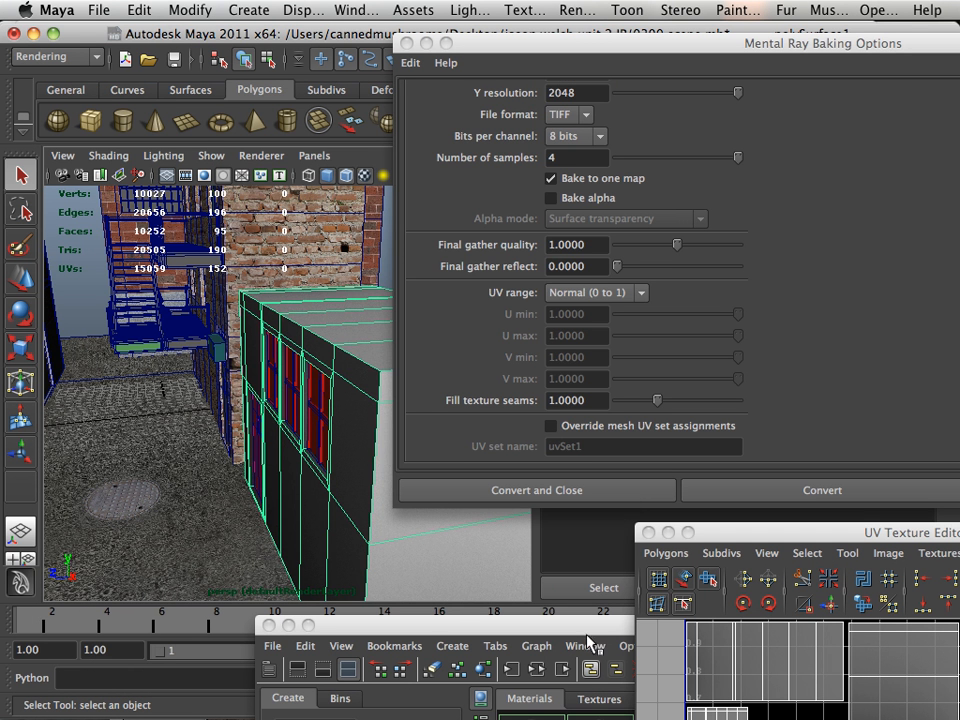
right_click(350, 455)
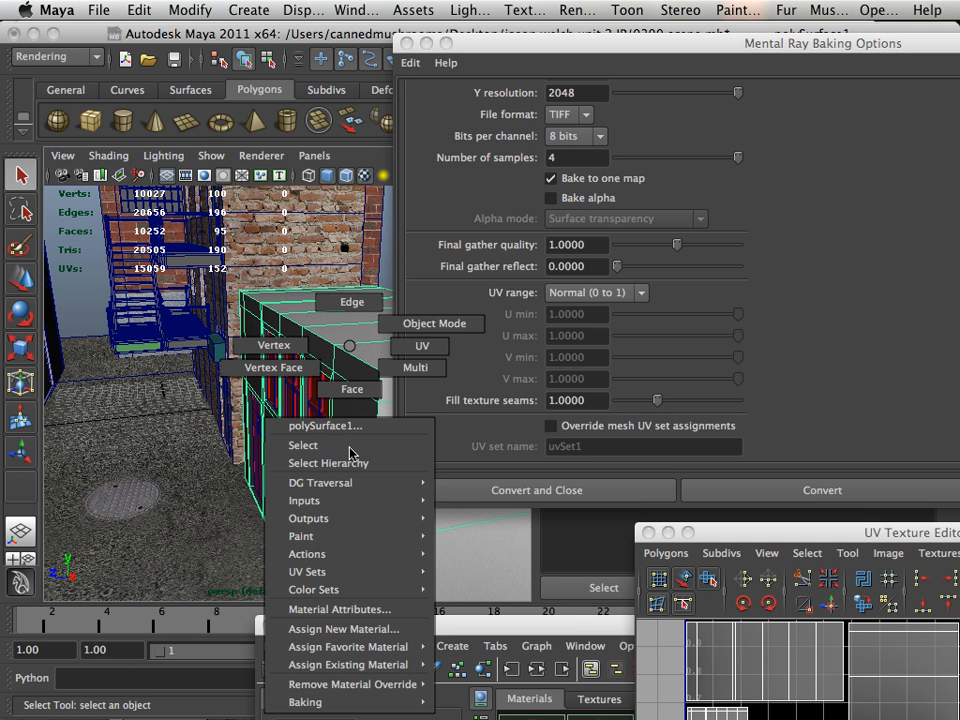
mouse_move(400, 665)
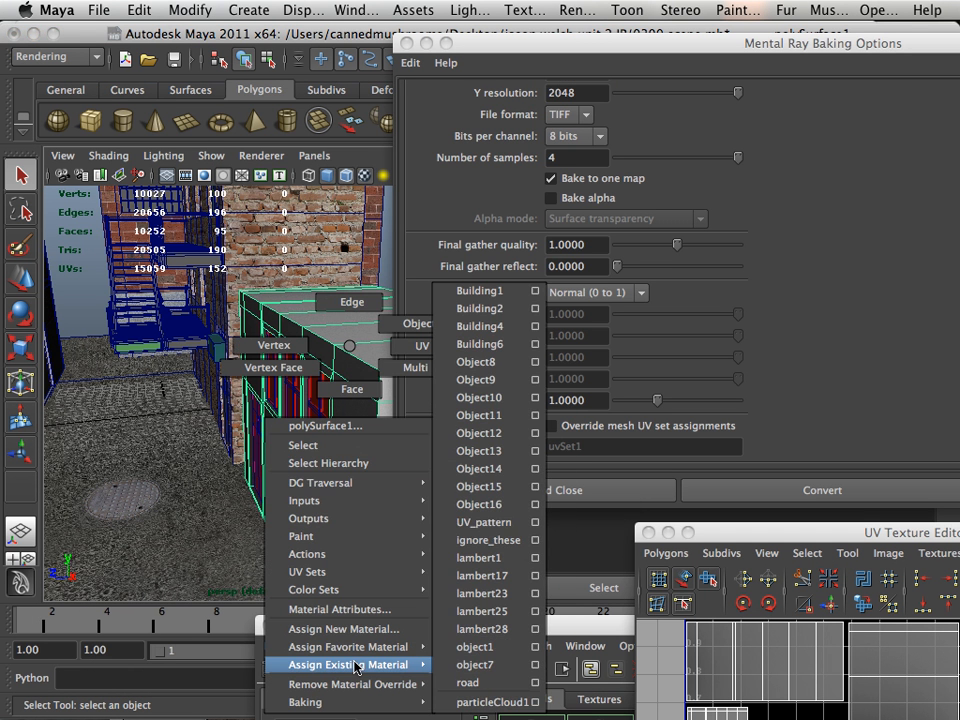
click(519, 309)
Examine the occlusion shading on the low building's brick walls and around its windows from several angles
alt+middle_drag(386, 347, 349, 343)
scroll(285, 358, down, 5)
alt+drag(267, 352, 283, 350)
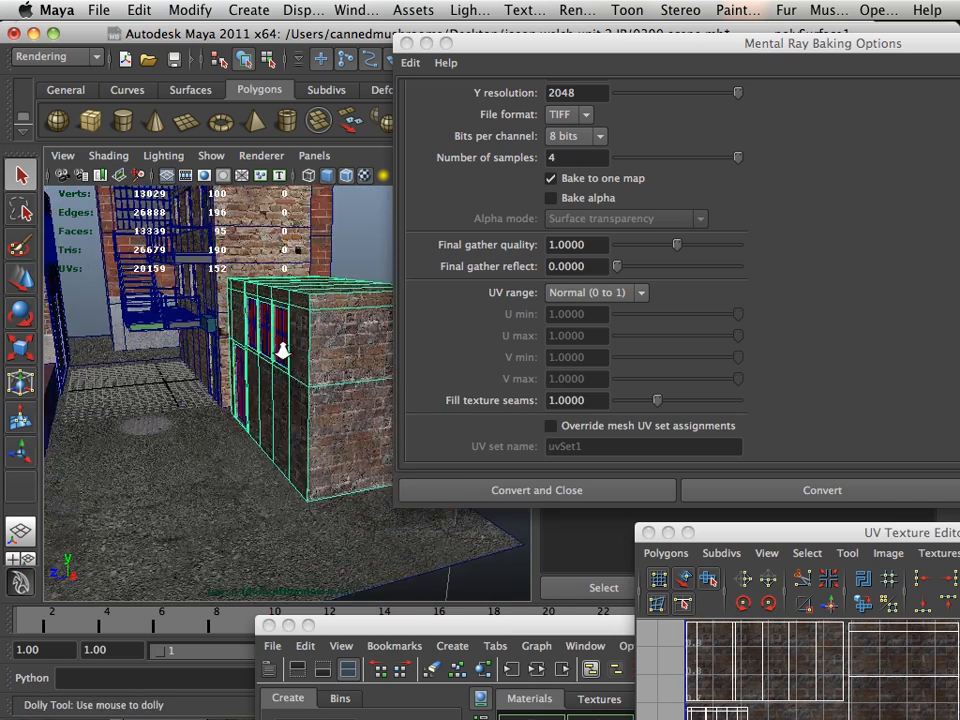
mouse_move(283, 350)
alt+right_down()
mouse_move(315, 369)
mouse_move(291, 360)
alt+right_up()
alt+drag(291, 360, 345, 373)
alt+right_drag(345, 373, 388, 384)
alt+middle_drag(388, 384, 337, 382)
alt+drag(337, 380, 300, 397)
drag(476, 46, 786, 453)
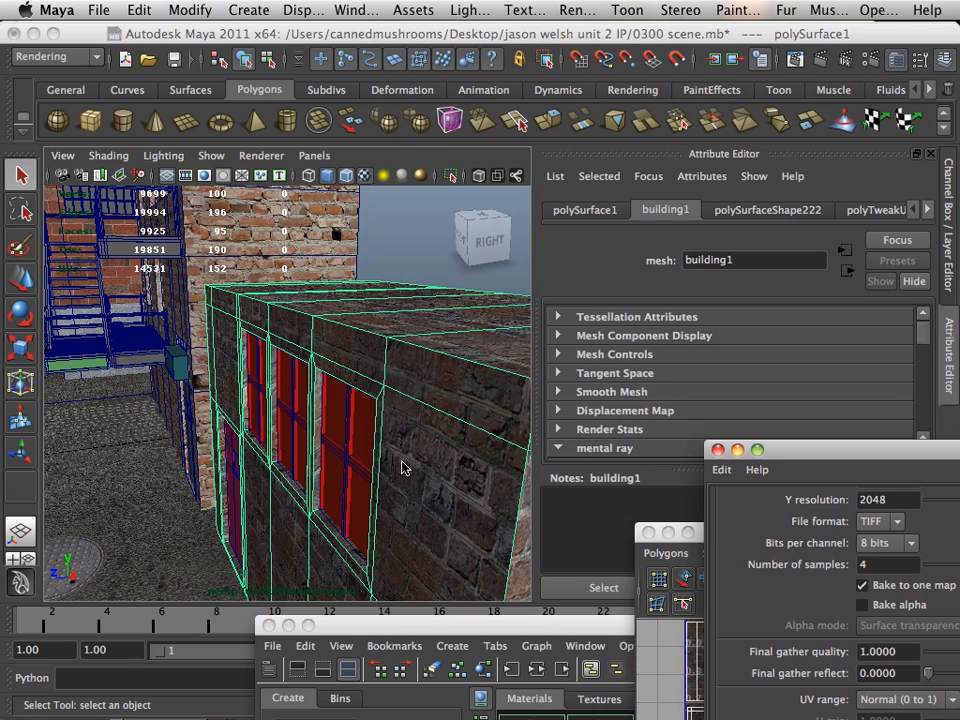
alt+middle_drag(401, 461, 373, 423)
scroll(373, 428, down, 5)
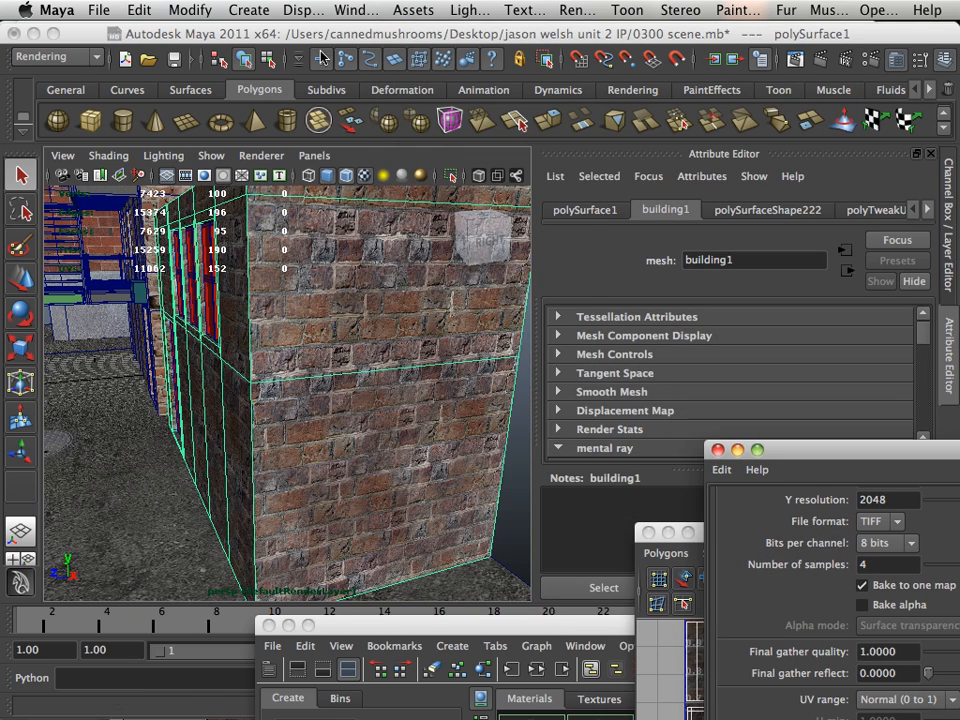